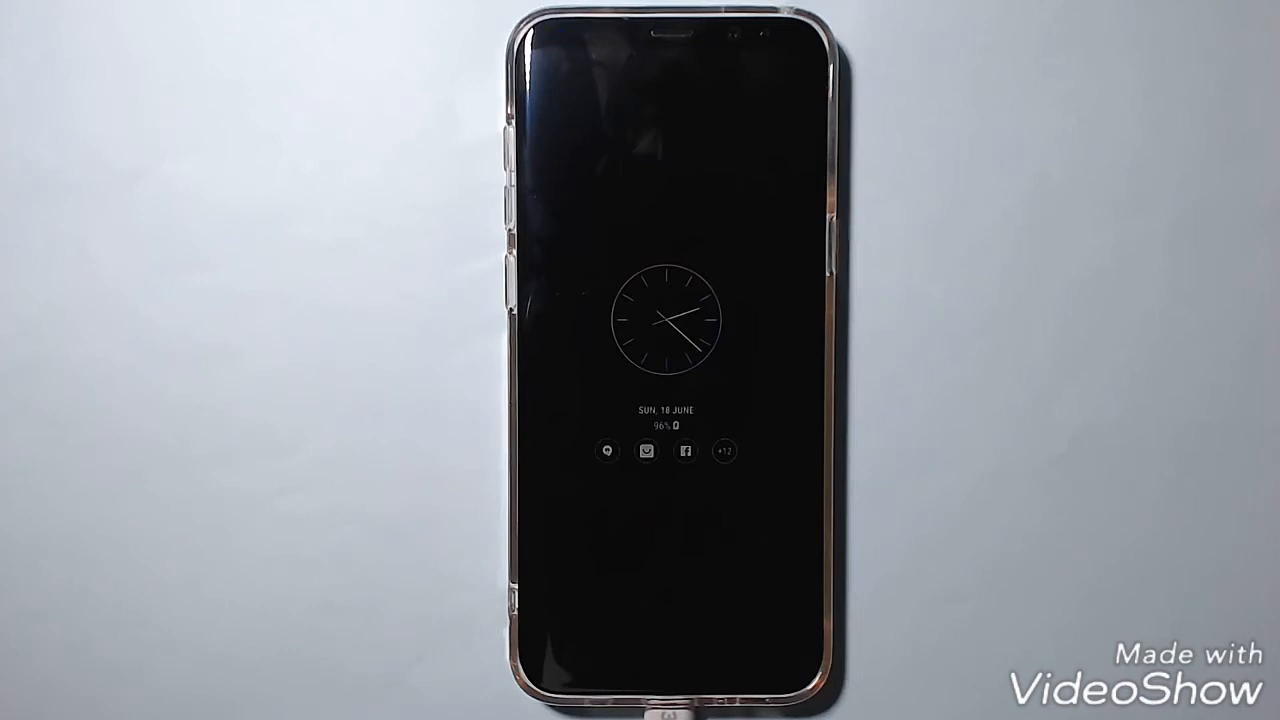
{"action": "left_click", "coordinate": [668, 666]}
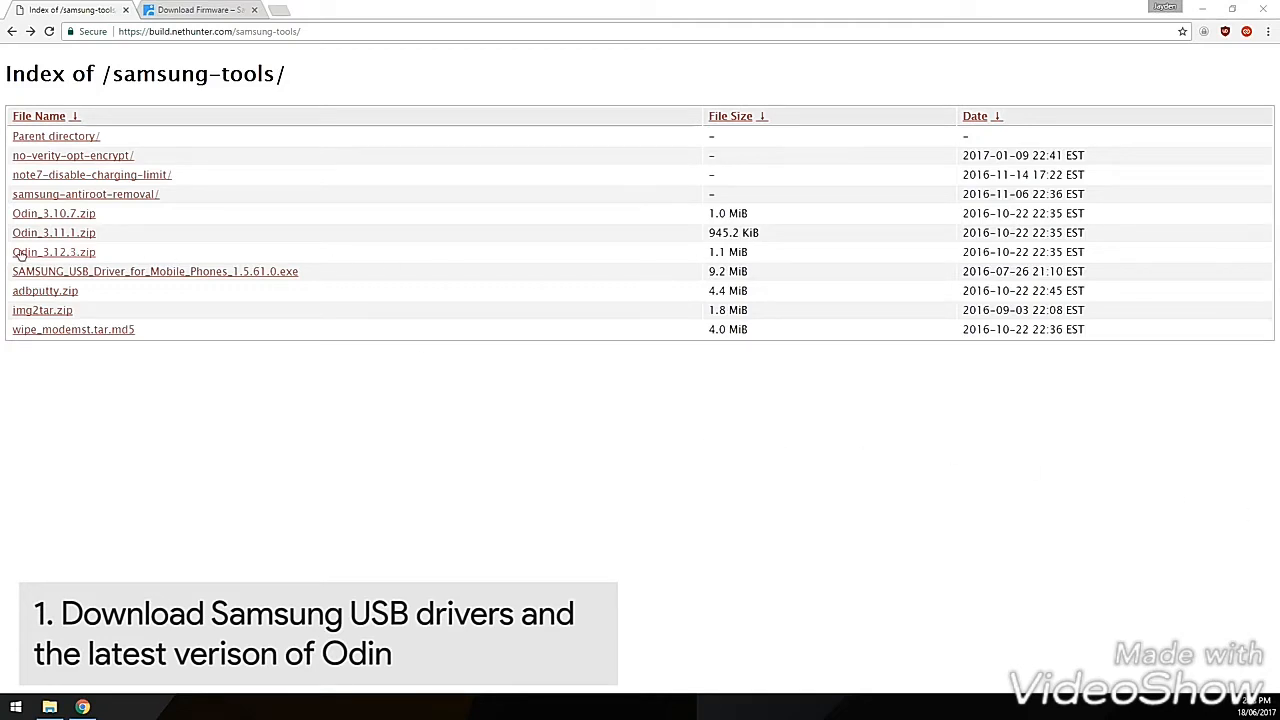
{"action": "left_click_drag", "start_coordinate": [10, 253], "coordinate": [323, 251]}
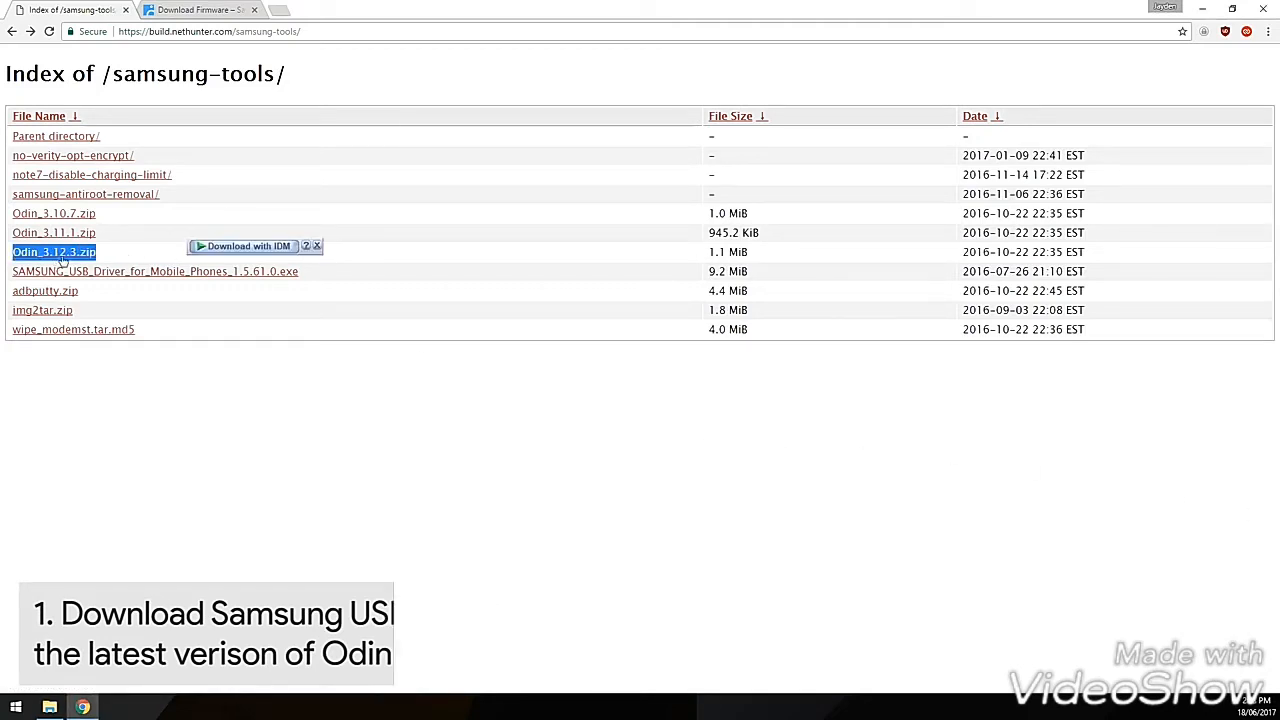
{"action": "left_click", "coordinate": [138, 256]}
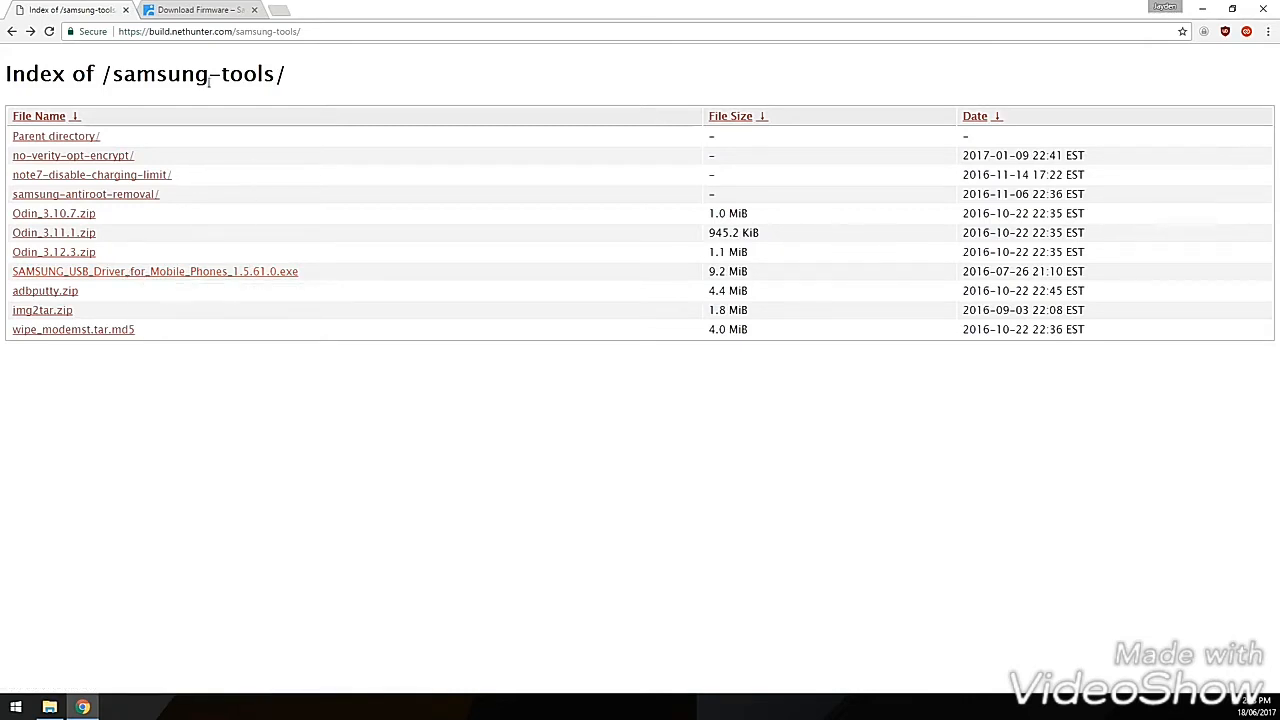
Step: Search the Updato firmware archive for the model SM-G955F
{"action": "left_click", "coordinate": [205, 8]}
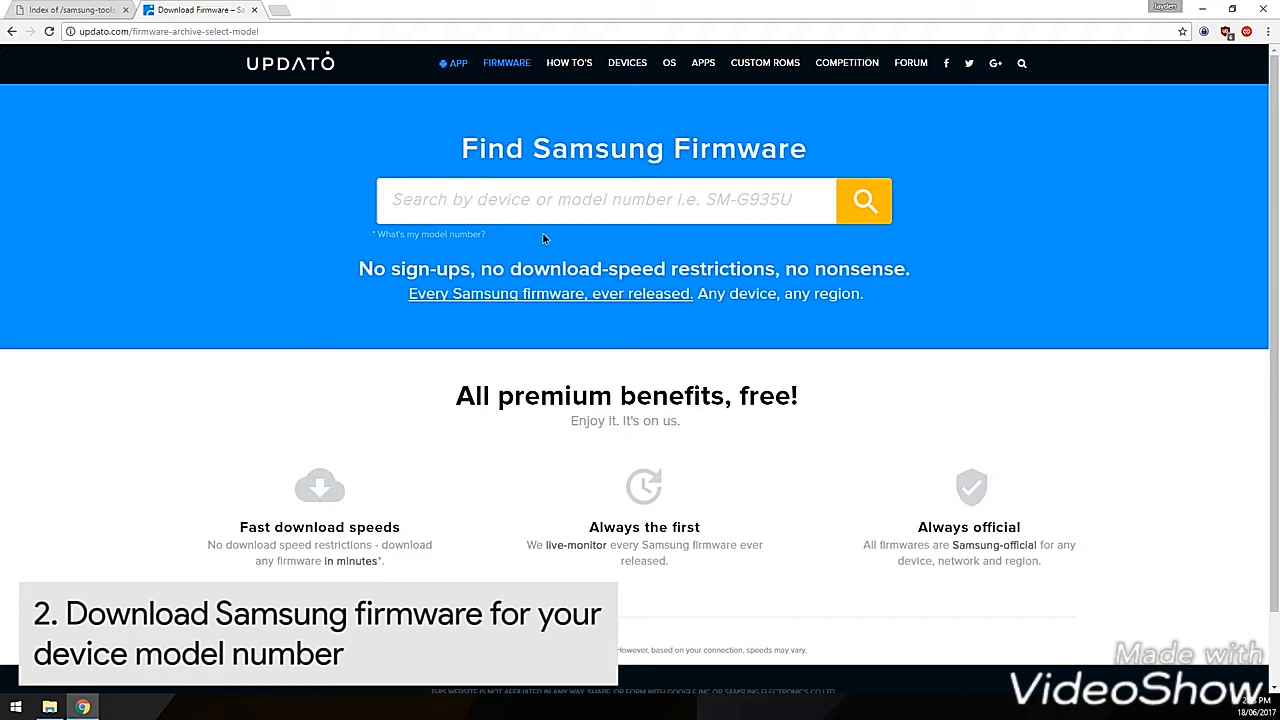
{"action": "type", "text": "sm"}
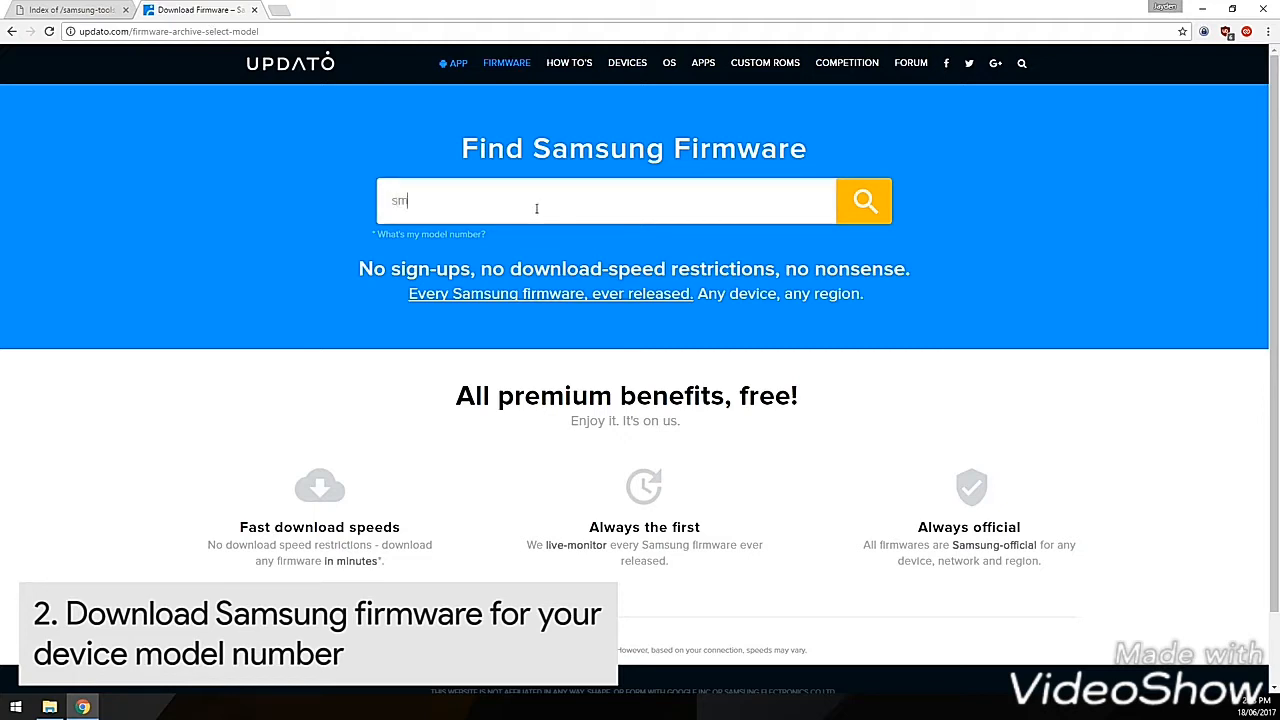
{"action": "type", "text": "-g955fg"}
{"action": "key", "text": "BackSpace"}
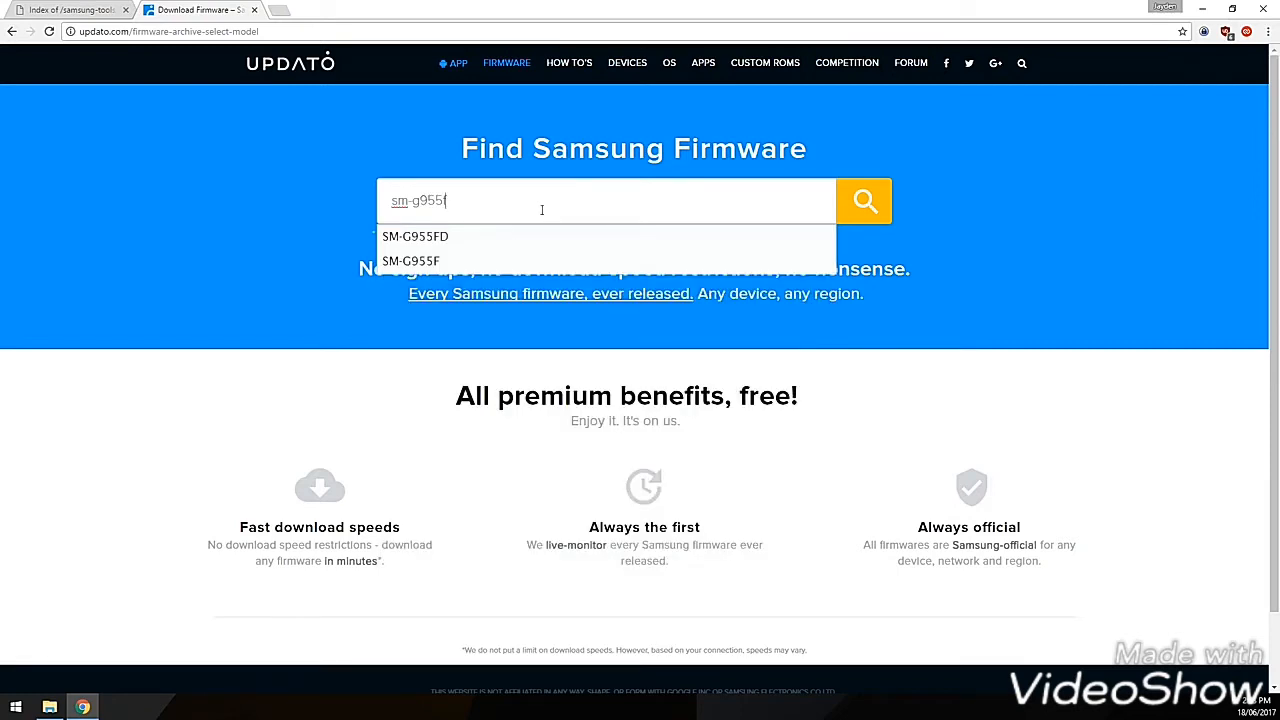
{"action": "left_click", "coordinate": [430, 259]}
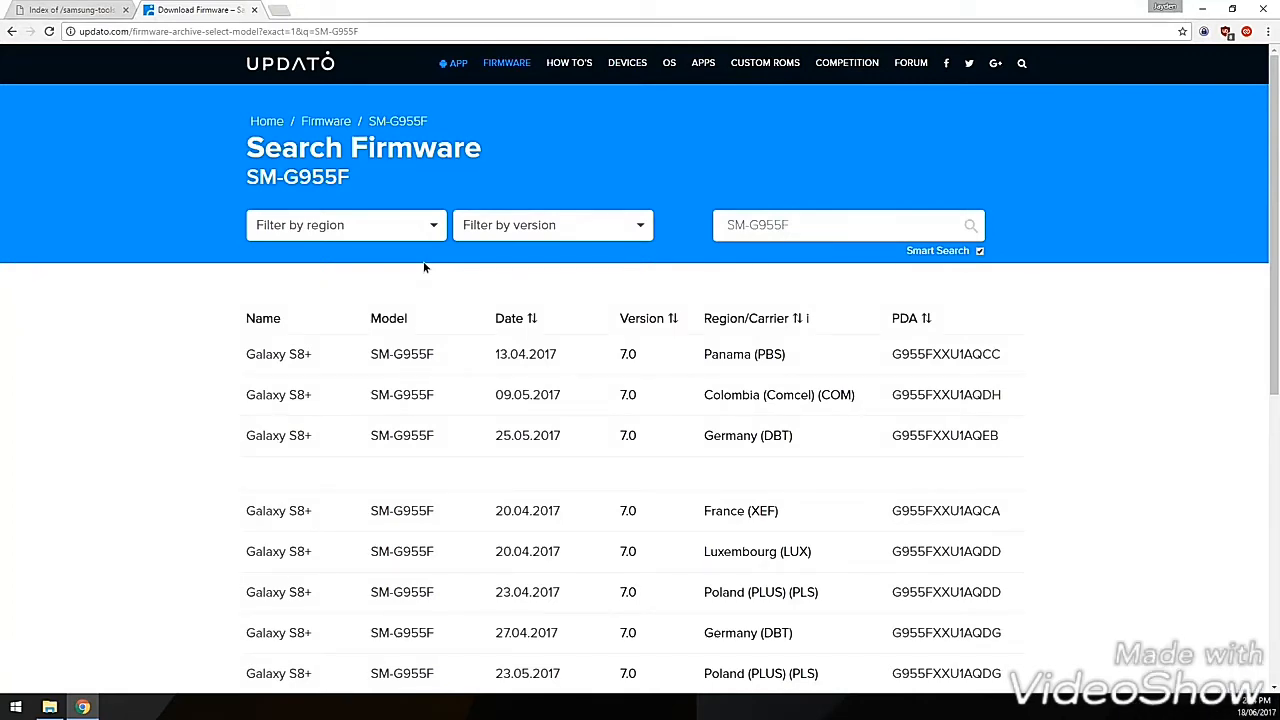
Step: Filter the firmware list to region Australia (Vodafone) (VAU) and open the release dated 07.05.2017
{"action": "left_click", "coordinate": [420, 232]}
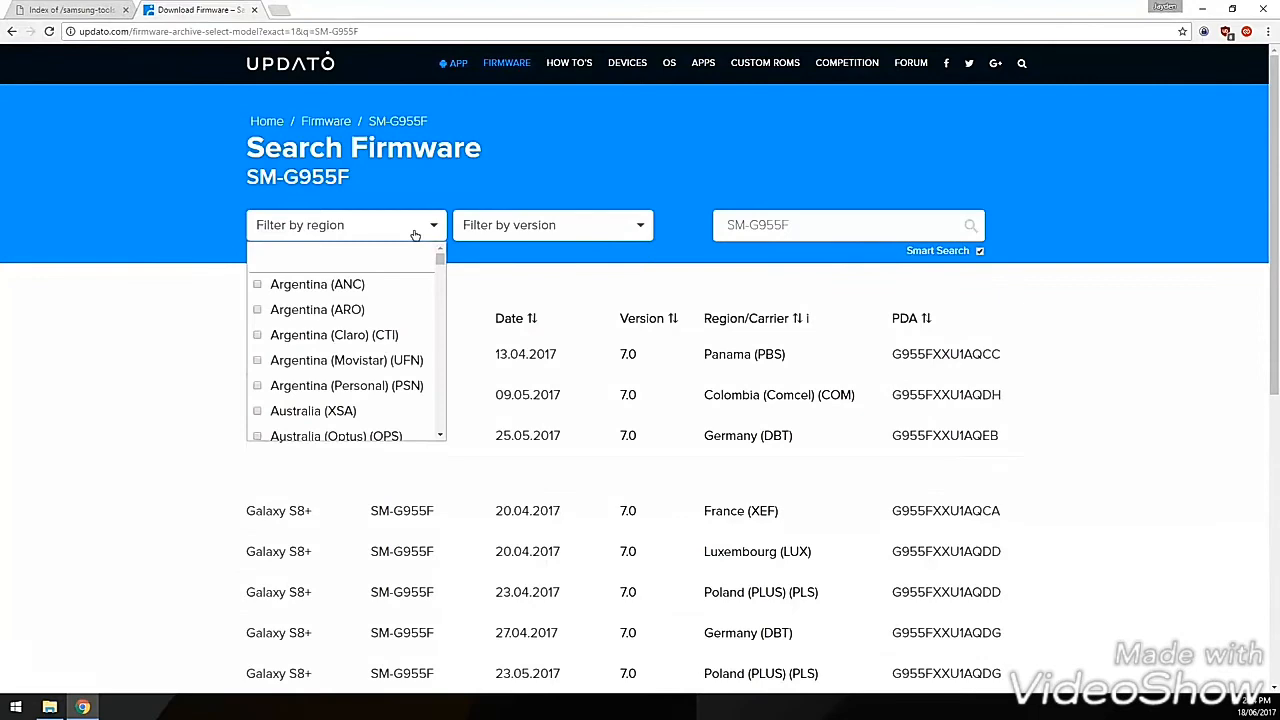
{"action": "left_click_drag", "start_coordinate": [440, 255], "coordinate": [438, 267]}
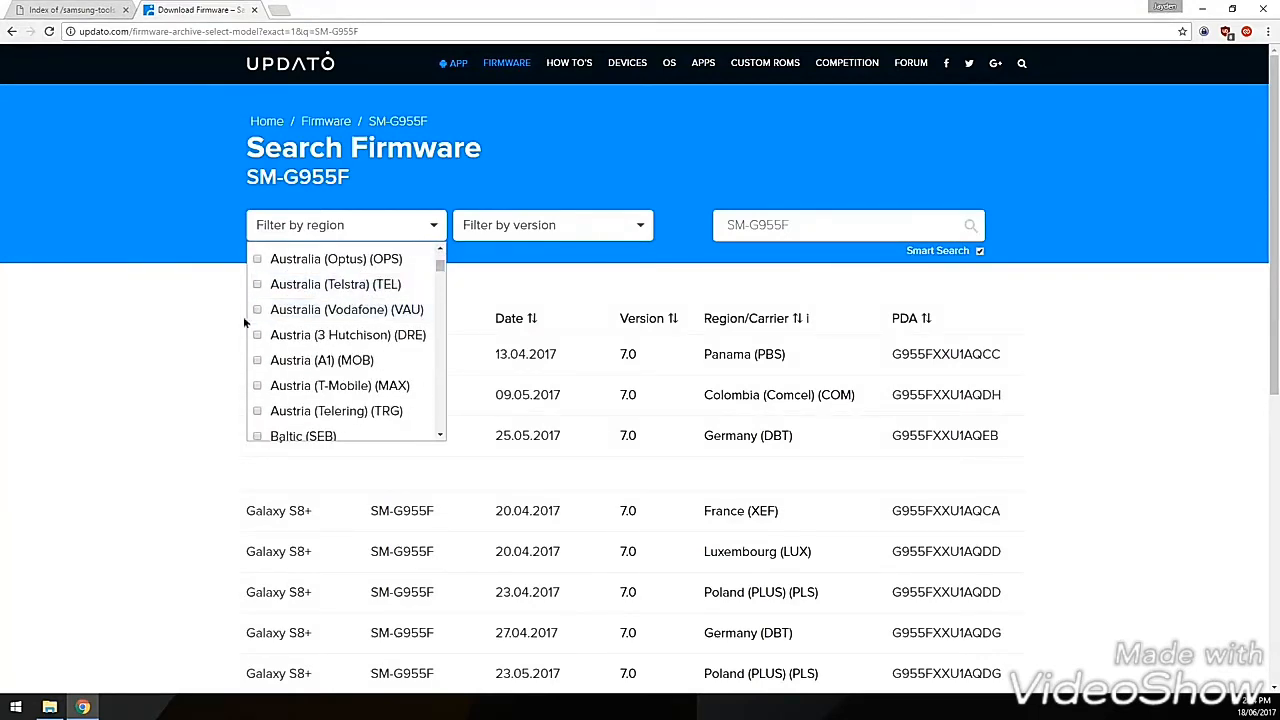
{"action": "left_click", "coordinate": [288, 311]}
{"action": "left_click", "coordinate": [970, 229]}
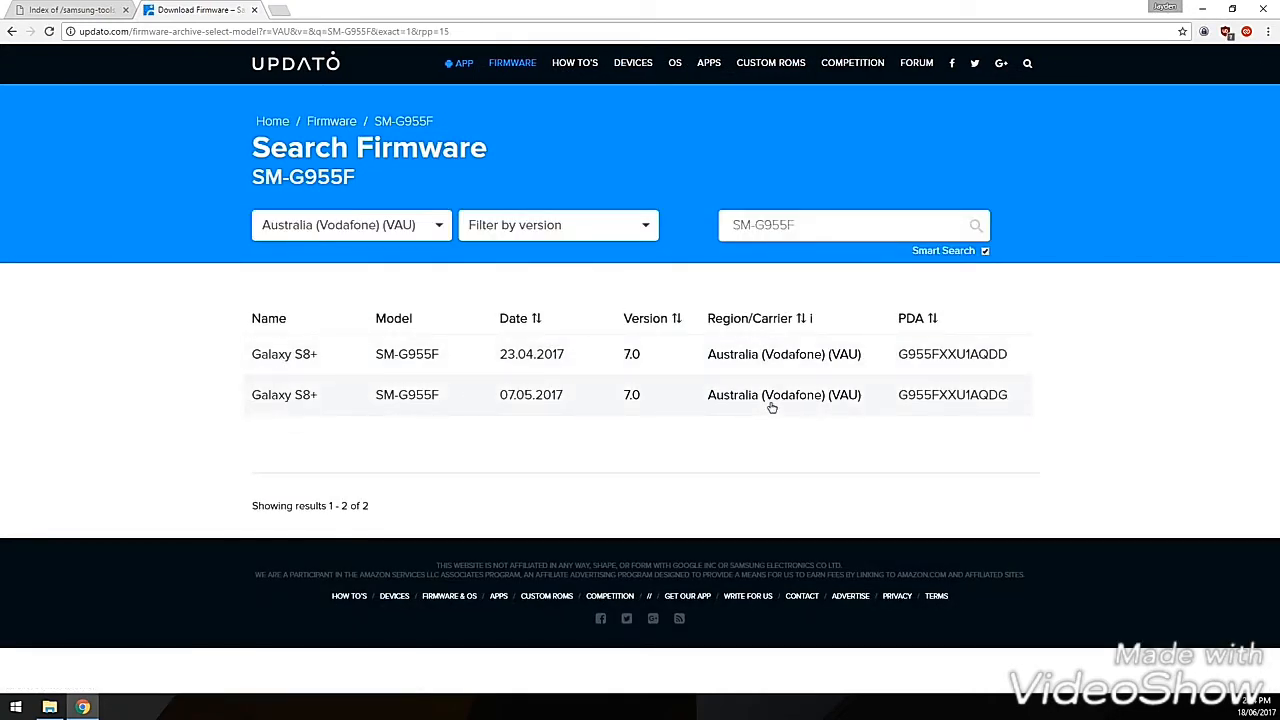
{"action": "left_click", "coordinate": [569, 376]}
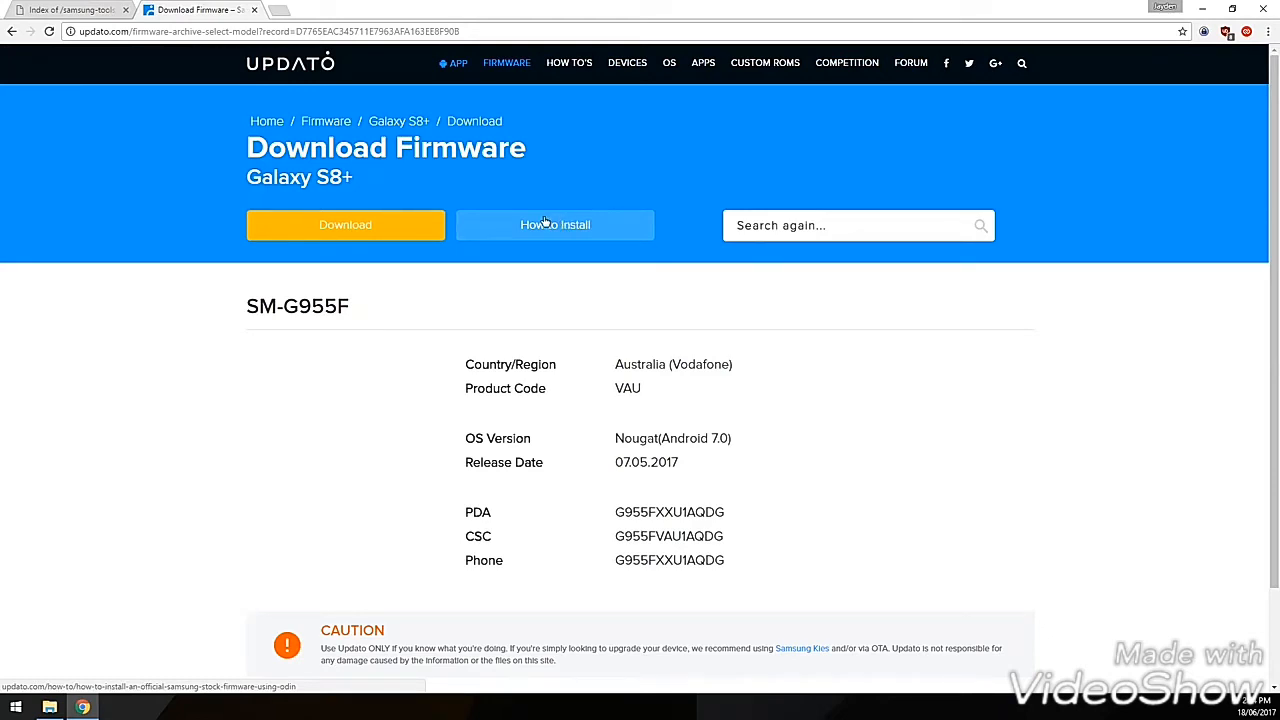
Step: Switch to the Android folder in File Explorer and minimize the browser window
{"action": "left_click", "coordinate": [49, 707]}
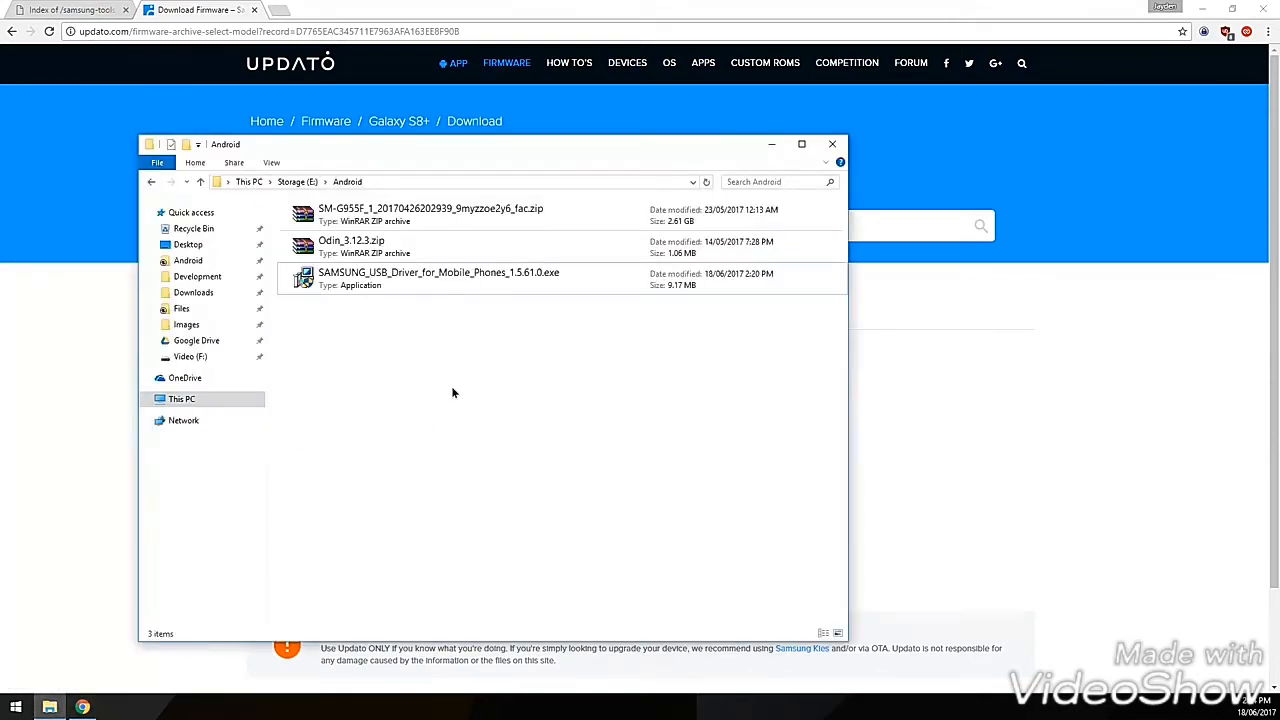
{"action": "left_click", "coordinate": [488, 283]}
{"action": "left_click", "coordinate": [432, 252]}
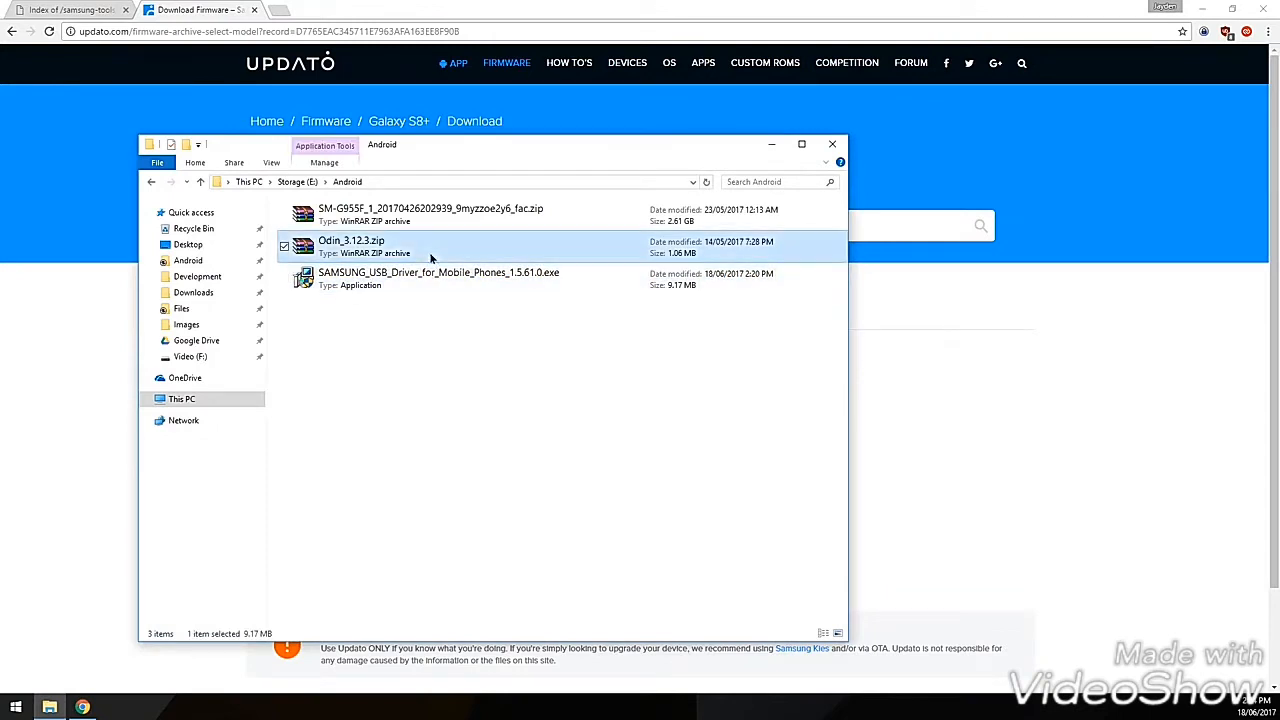
{"action": "left_click", "coordinate": [447, 216]}
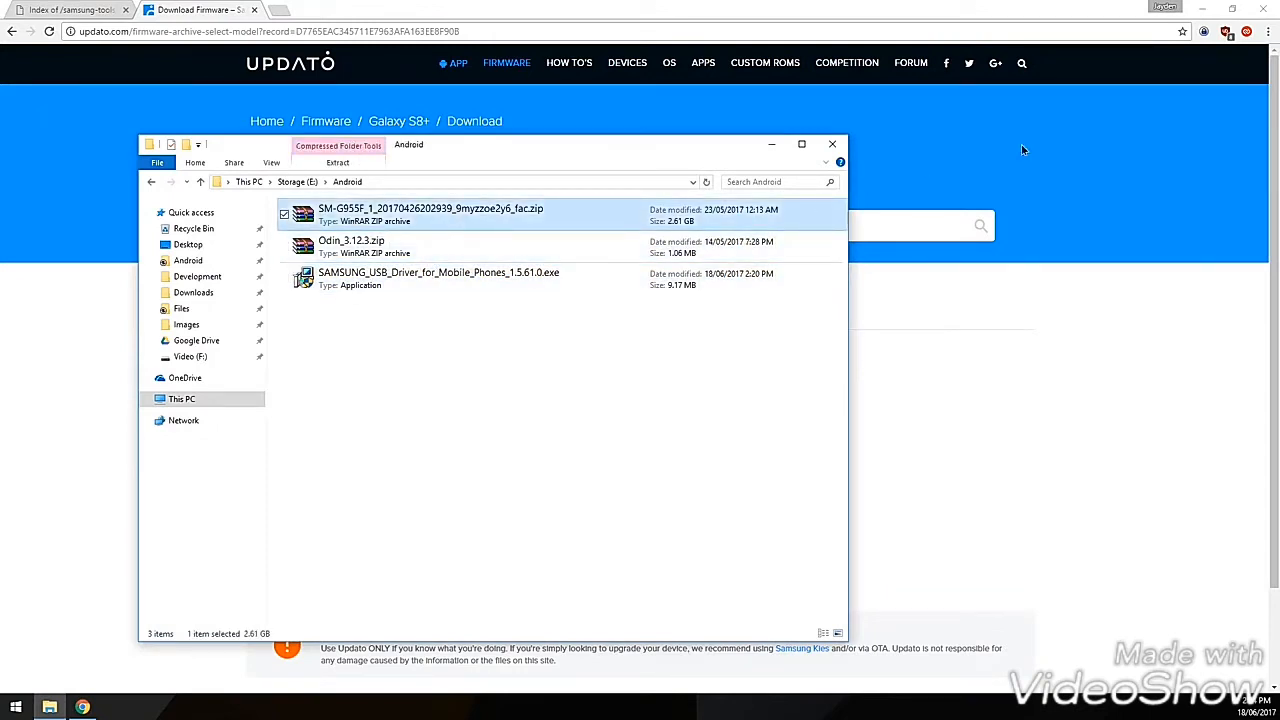
{"action": "left_click", "coordinate": [1201, 9]}
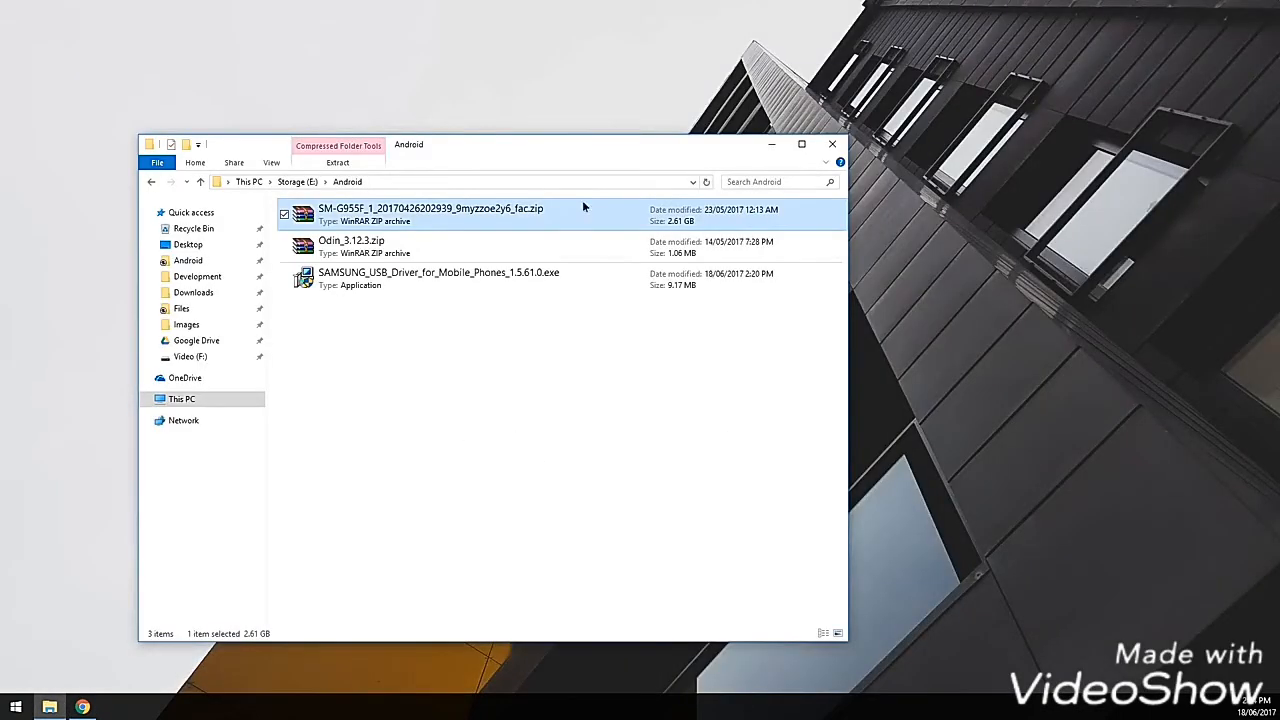
Step: Install the Samsung USB driver from SAMSUNG_USB_Driver_for_Mobile_Phones_1.5.61.0.exe, proceeding despite the existing installation, and finish the wizard
{"action": "double_click", "coordinate": [367, 281]}
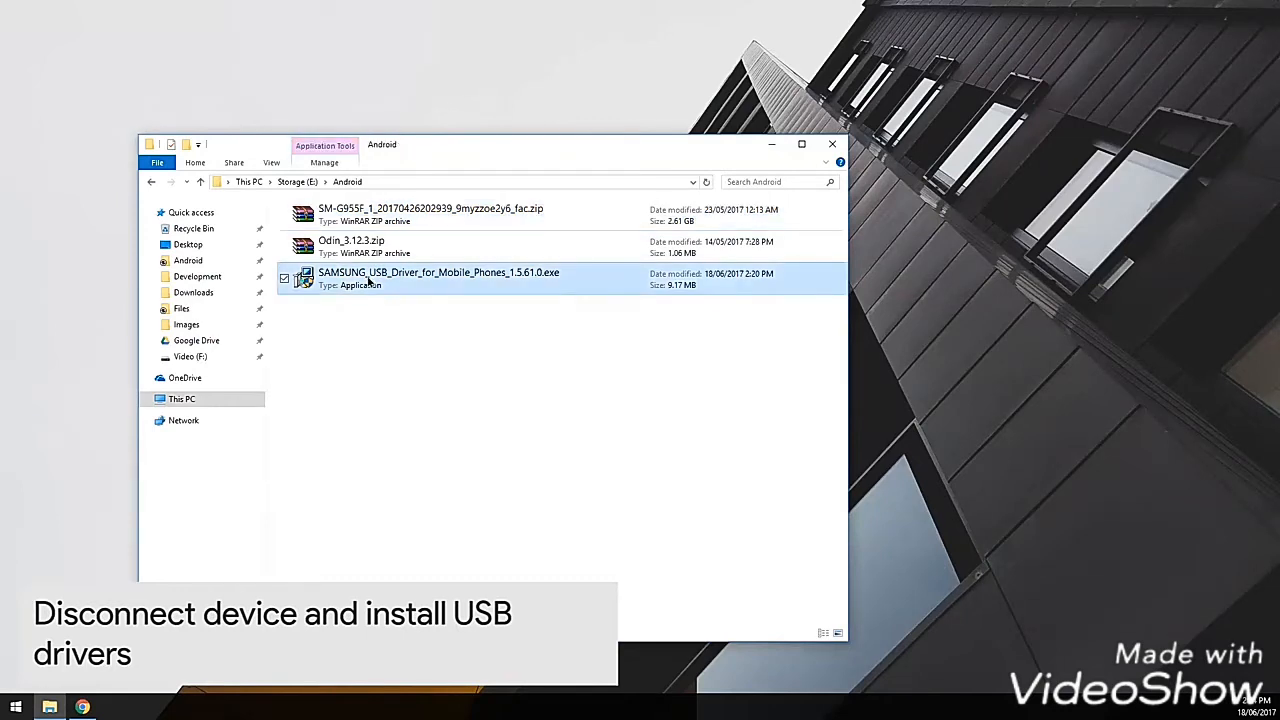
{"action": "left_click", "coordinate": [413, 498]}
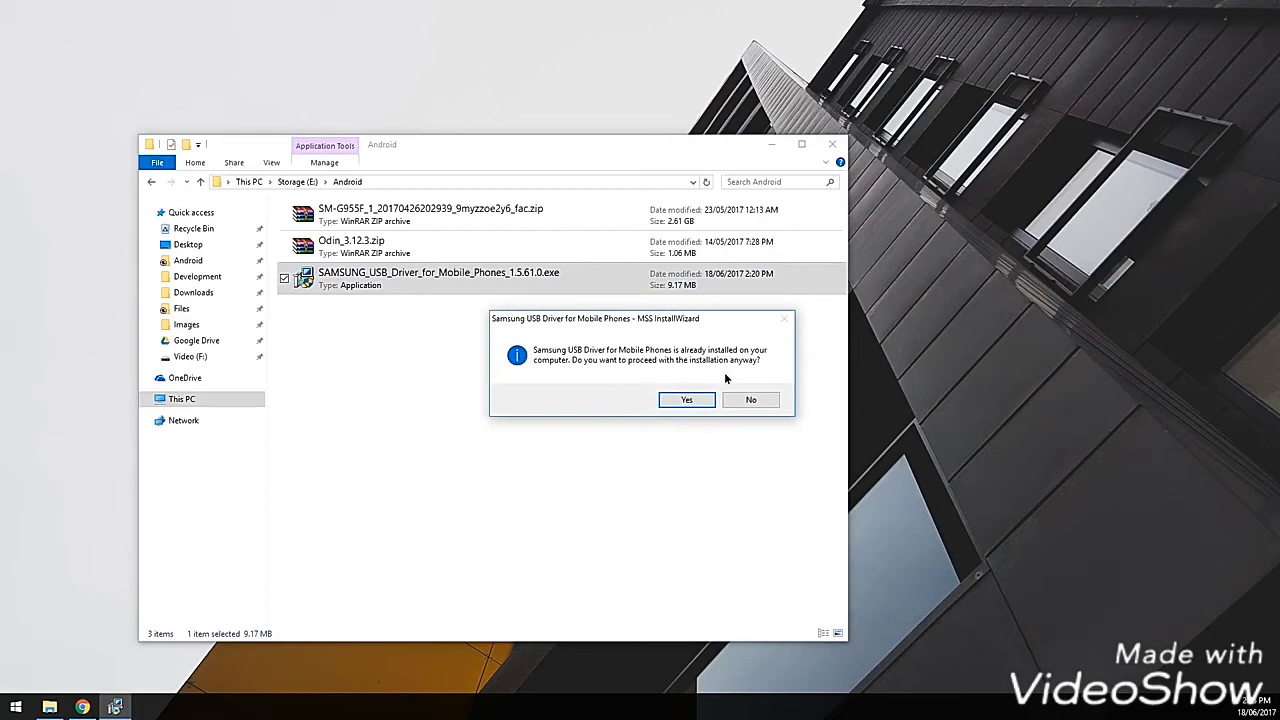
{"action": "left_click", "coordinate": [688, 400]}
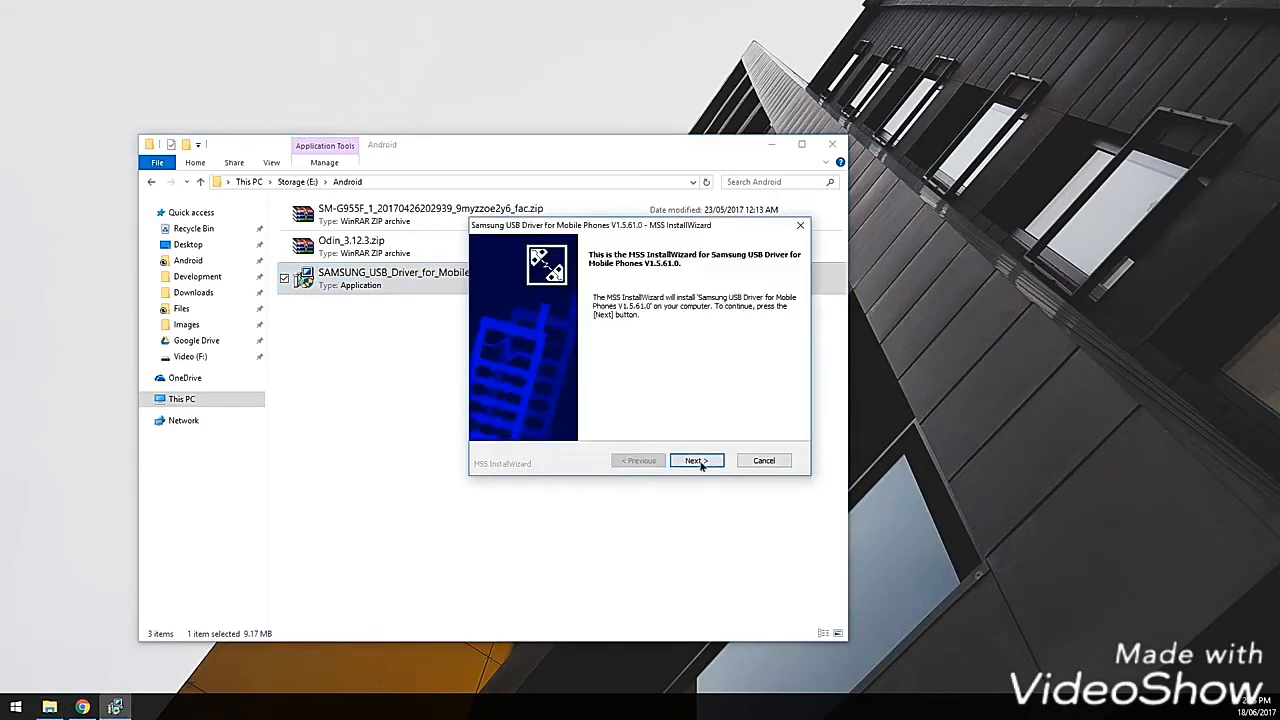
{"action": "left_click", "coordinate": [700, 460]}
{"action": "left_click", "coordinate": [690, 460]}
{"action": "left_click", "coordinate": [694, 462]}
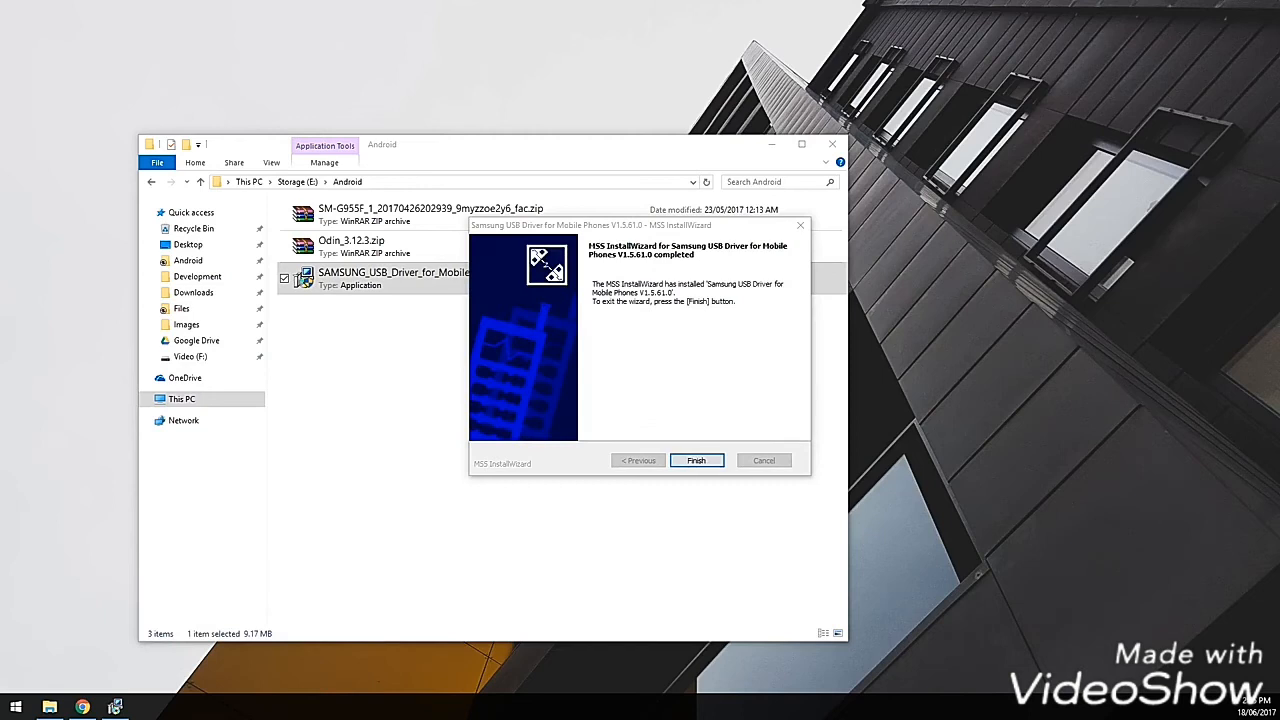
{"action": "left_click", "coordinate": [714, 462]}
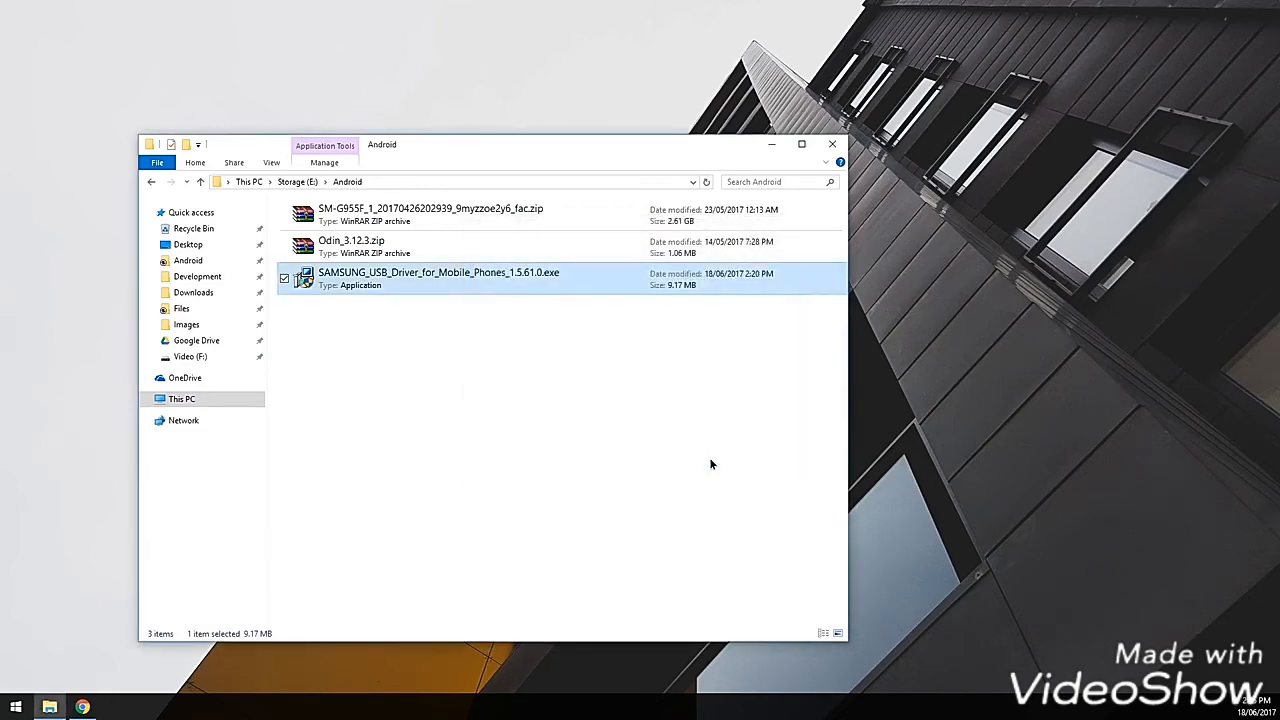
Step: Extract the Odin_3.12.3 folder from Odin_3.12.3.zip into the Android folder and close the archive
{"action": "double_click", "coordinate": [343, 245]}
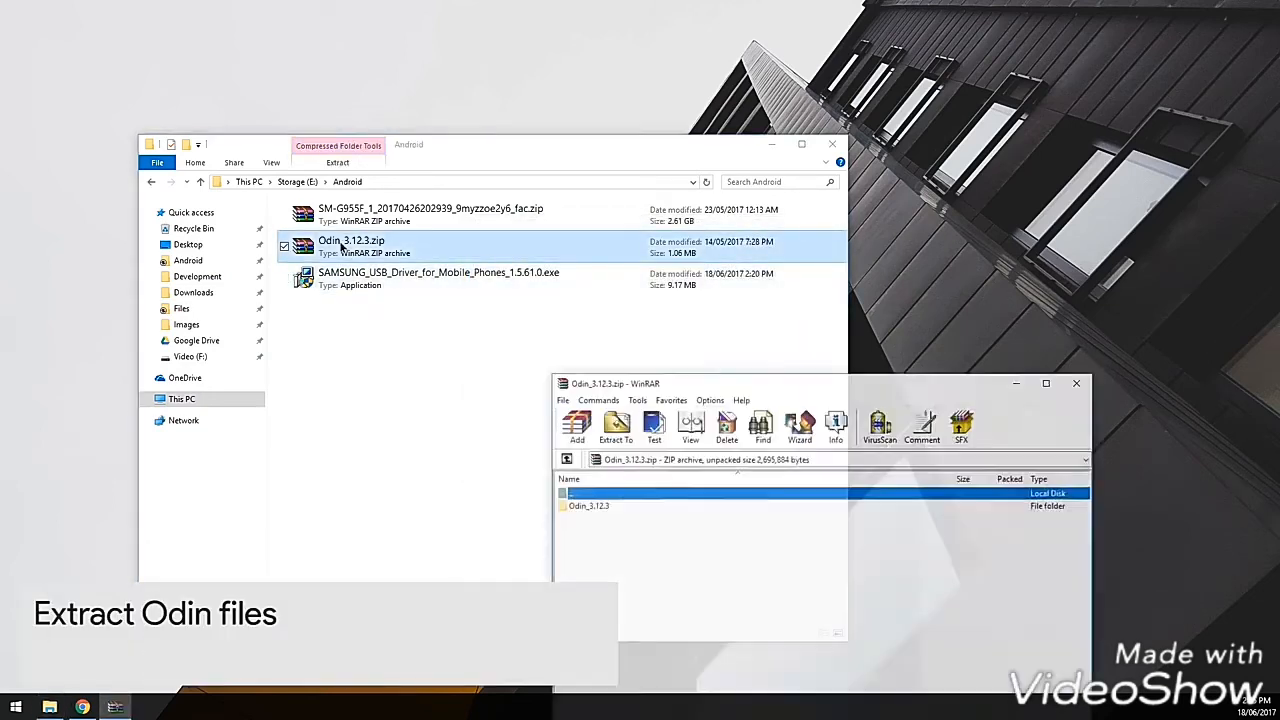
{"action": "left_click_drag", "start_coordinate": [650, 384], "coordinate": [472, 379]}
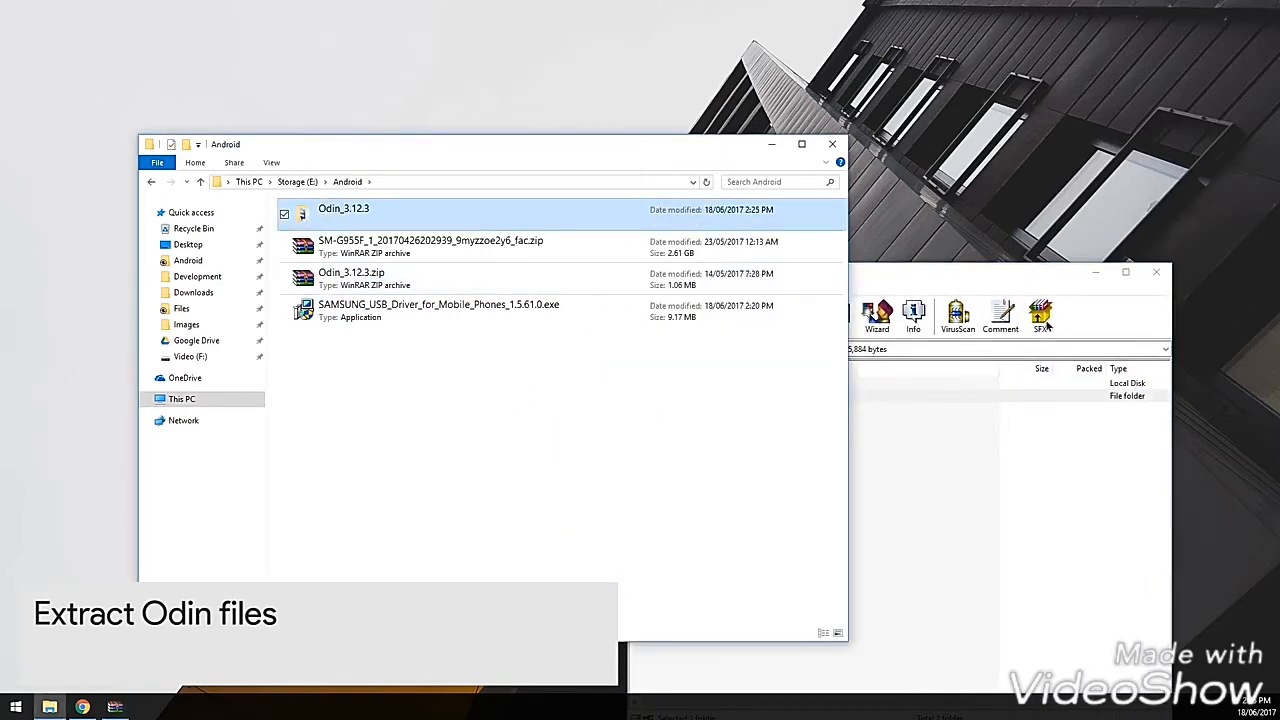
{"action": "left_click", "coordinate": [1156, 272]}
{"action": "left_click", "coordinate": [595, 403]}
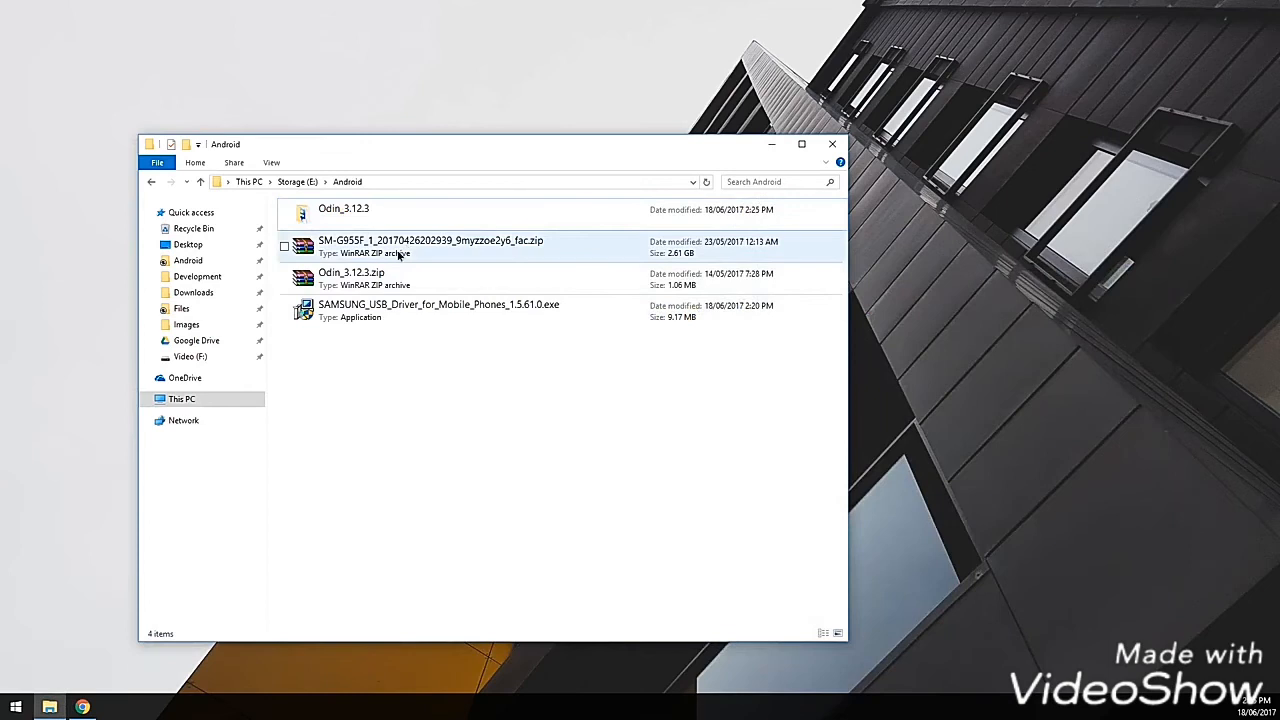
Step: Extract all five AP, BL, CP, CSC and HOME_CSC files from the SM-G955F firmware archive into the Android folder and close the archive
{"action": "double_click", "coordinate": [398, 255]}
{"action": "left_click_drag", "start_coordinate": [993, 270], "coordinate": [796, 187]}
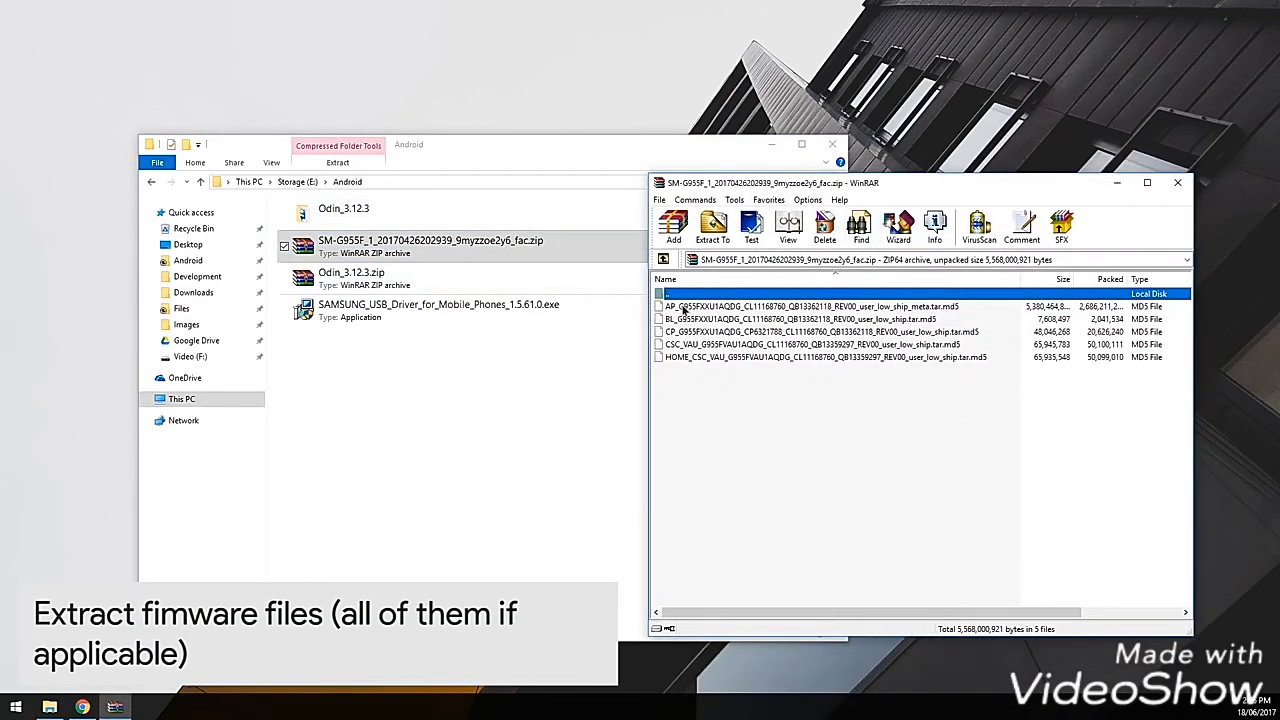
{"action": "left_click", "coordinate": [693, 355]}
{"action": "left_click", "coordinate": [706, 312], "text": "shift"}
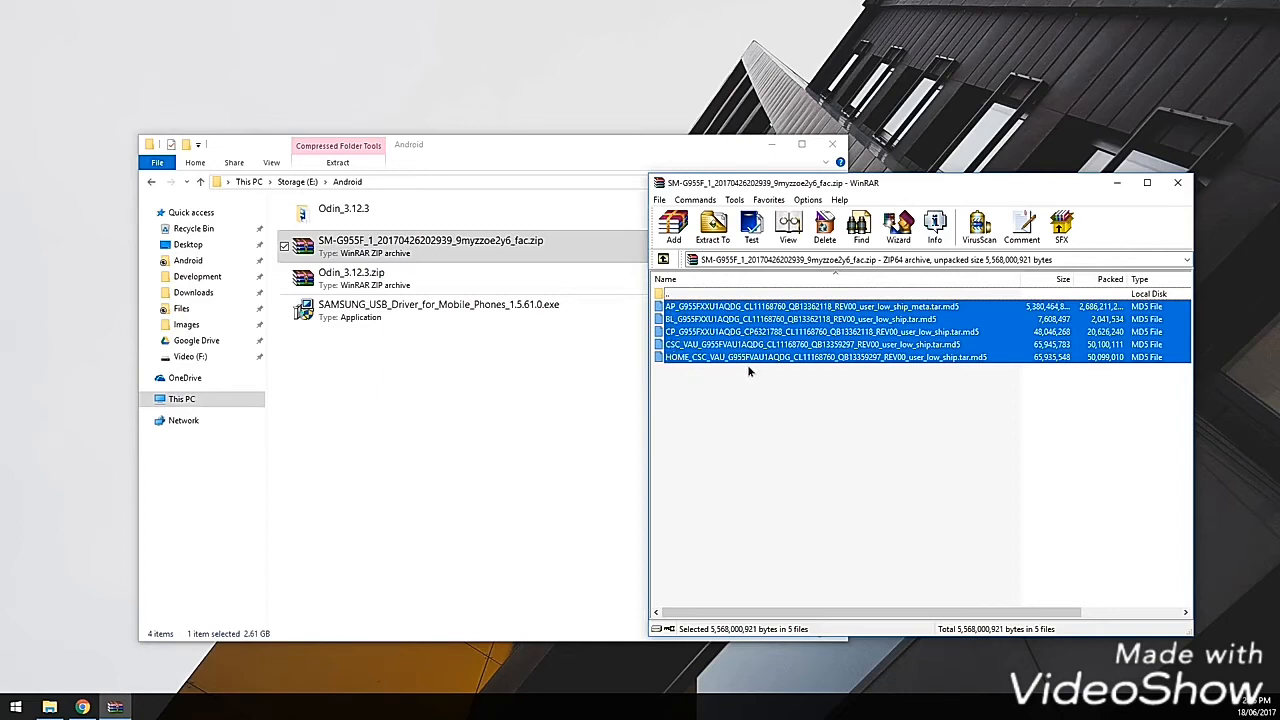
{"action": "left_click_drag", "start_coordinate": [745, 346], "coordinate": [530, 403]}
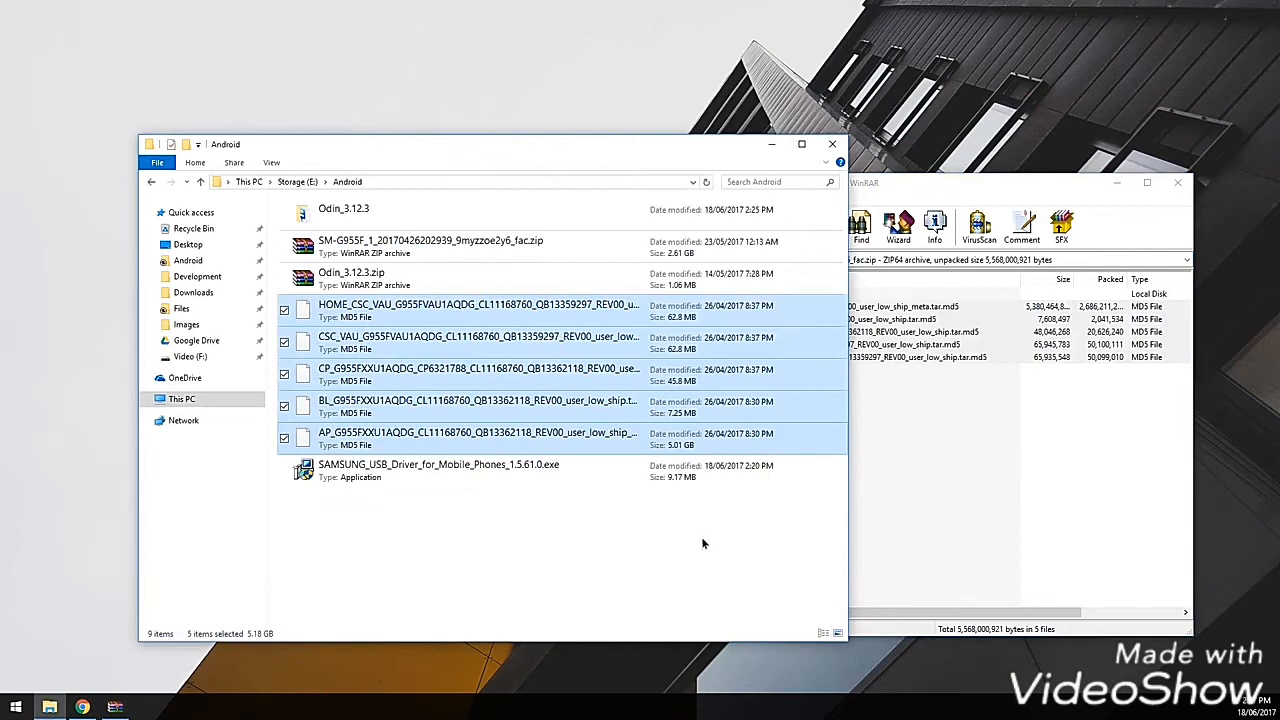
{"action": "left_click", "coordinate": [700, 540]}
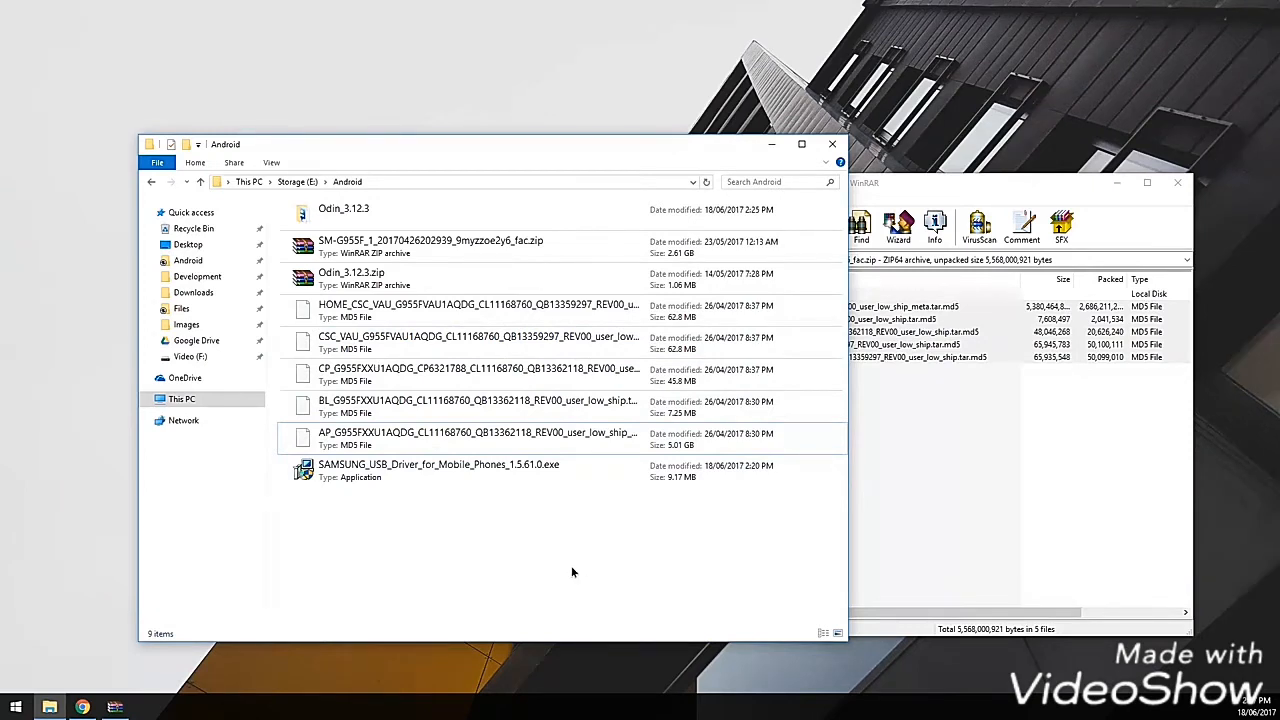
{"action": "left_click", "coordinate": [1191, 184]}
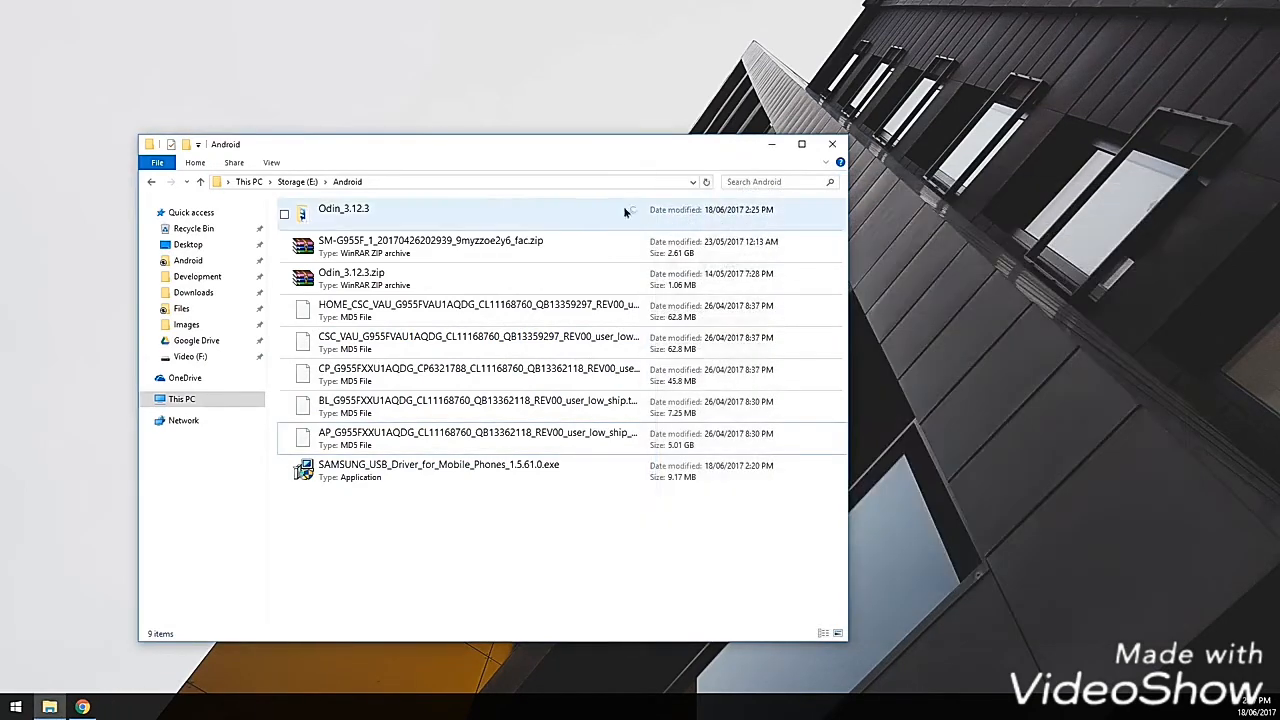
Step: Launch Odin3_v3.12.3.exe from the Odin_3.12.3 folder and review its flashing options and PIT settings before returning to the log
{"action": "double_click", "coordinate": [370, 212]}
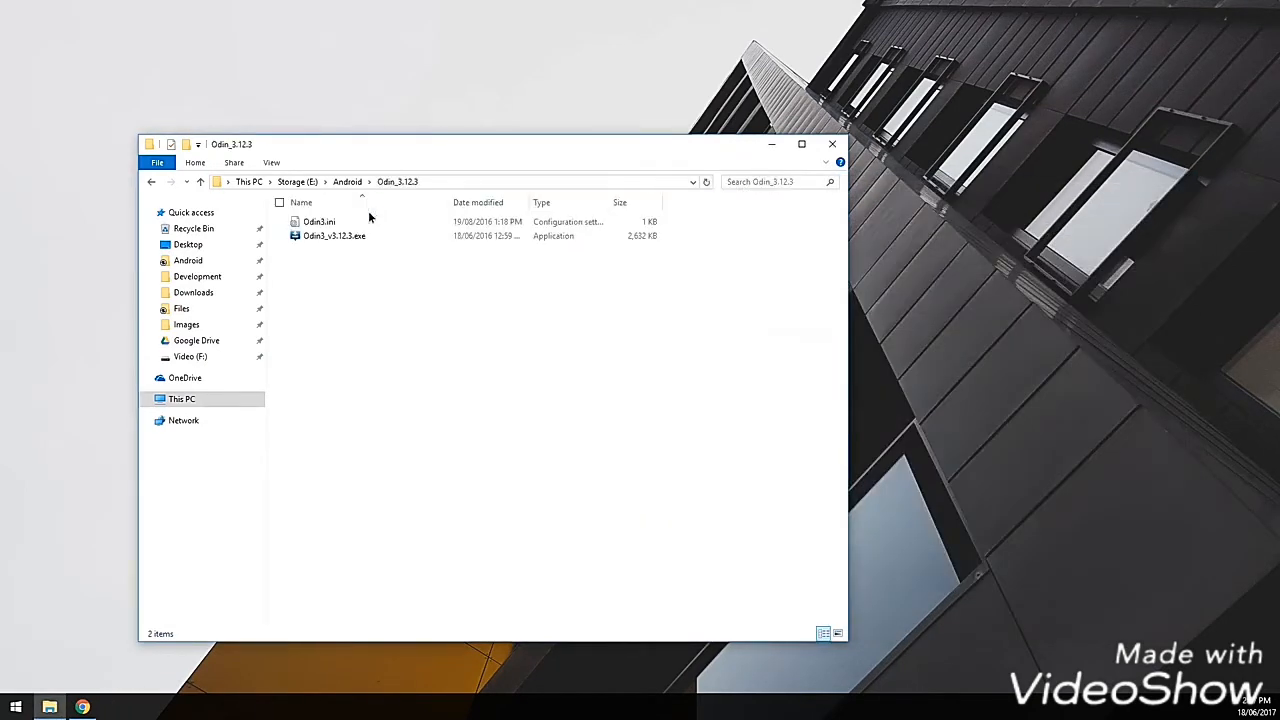
{"action": "double_click", "coordinate": [318, 237]}
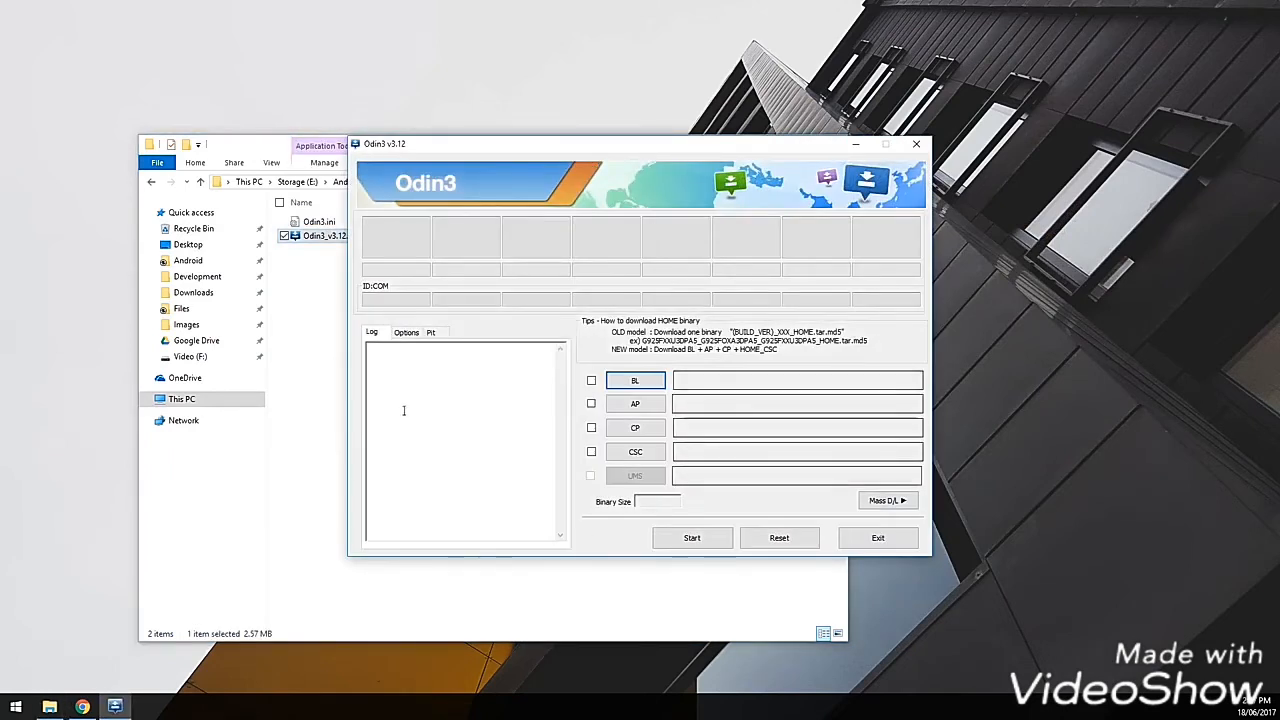
{"action": "left_click", "coordinate": [406, 332]}
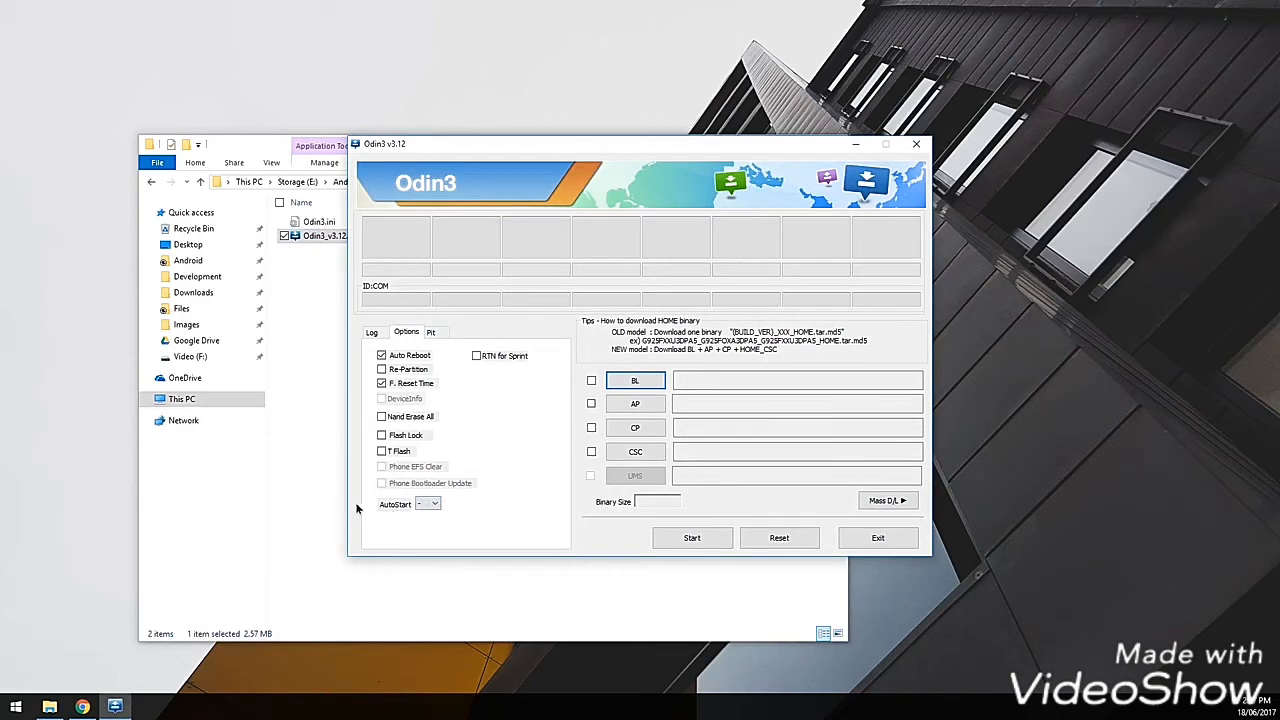
{"action": "left_click", "coordinate": [430, 332]}
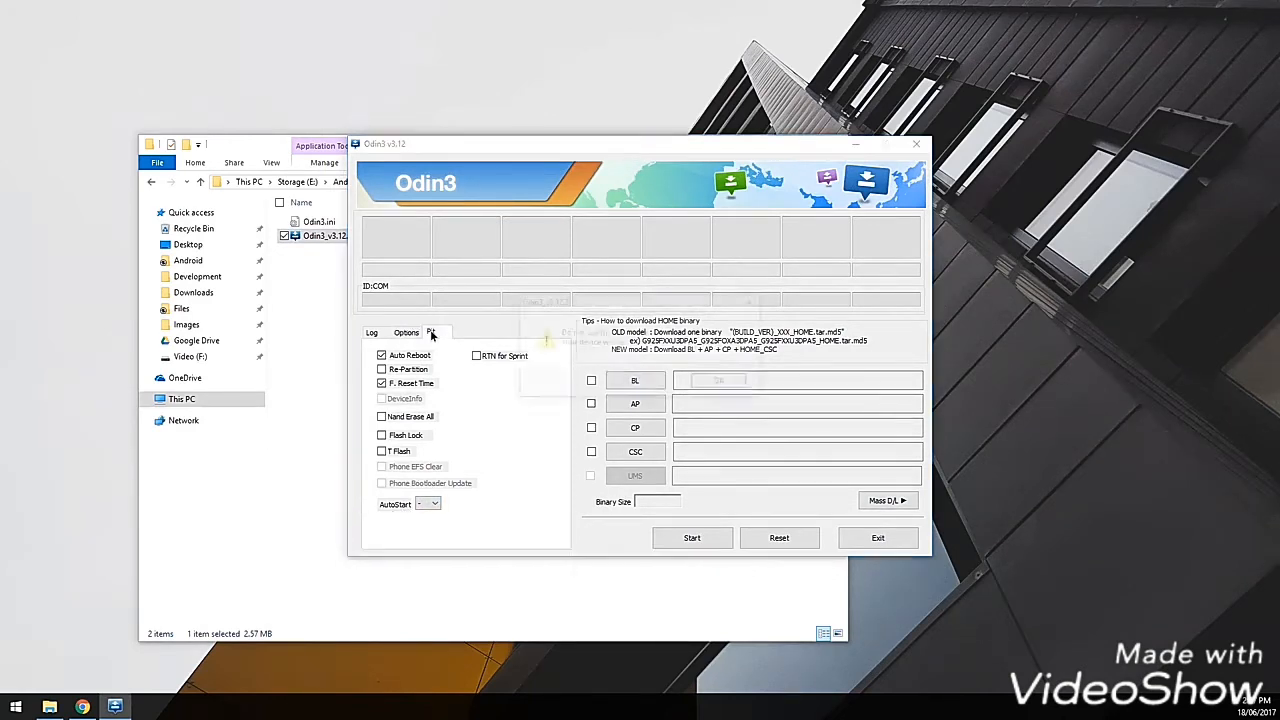
{"action": "left_click", "coordinate": [722, 382]}
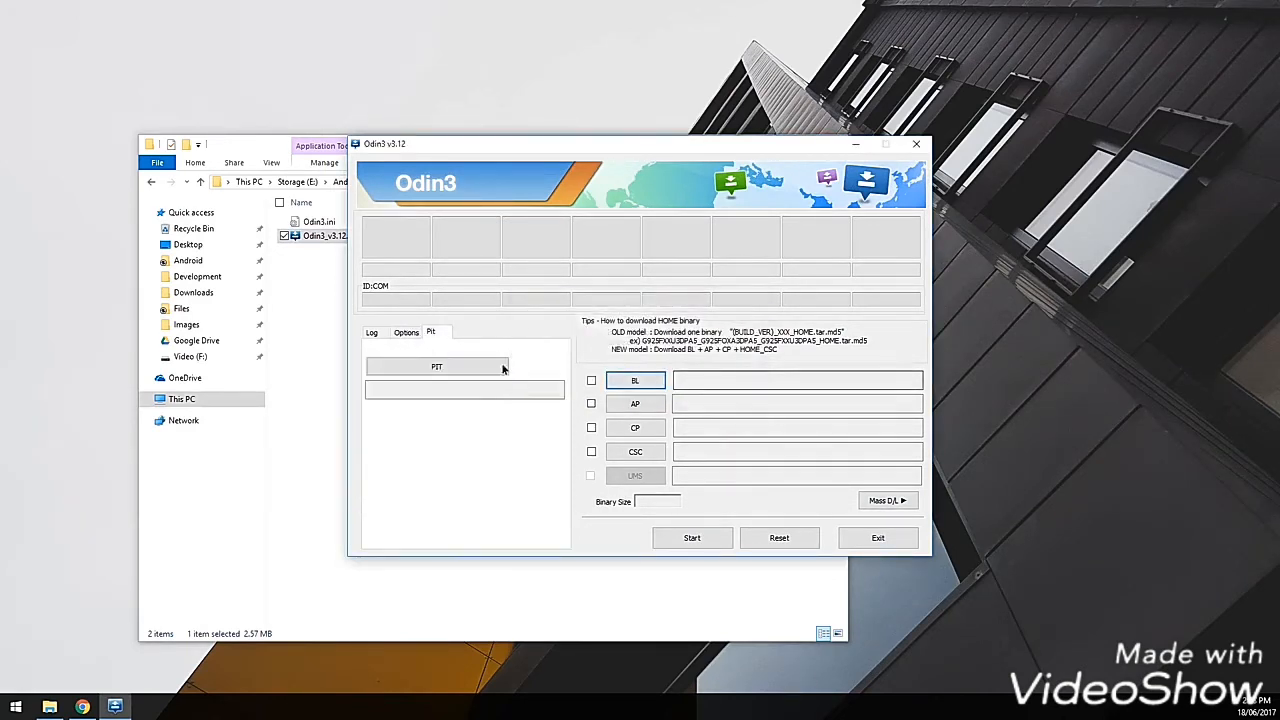
{"action": "left_click", "coordinate": [373, 333]}
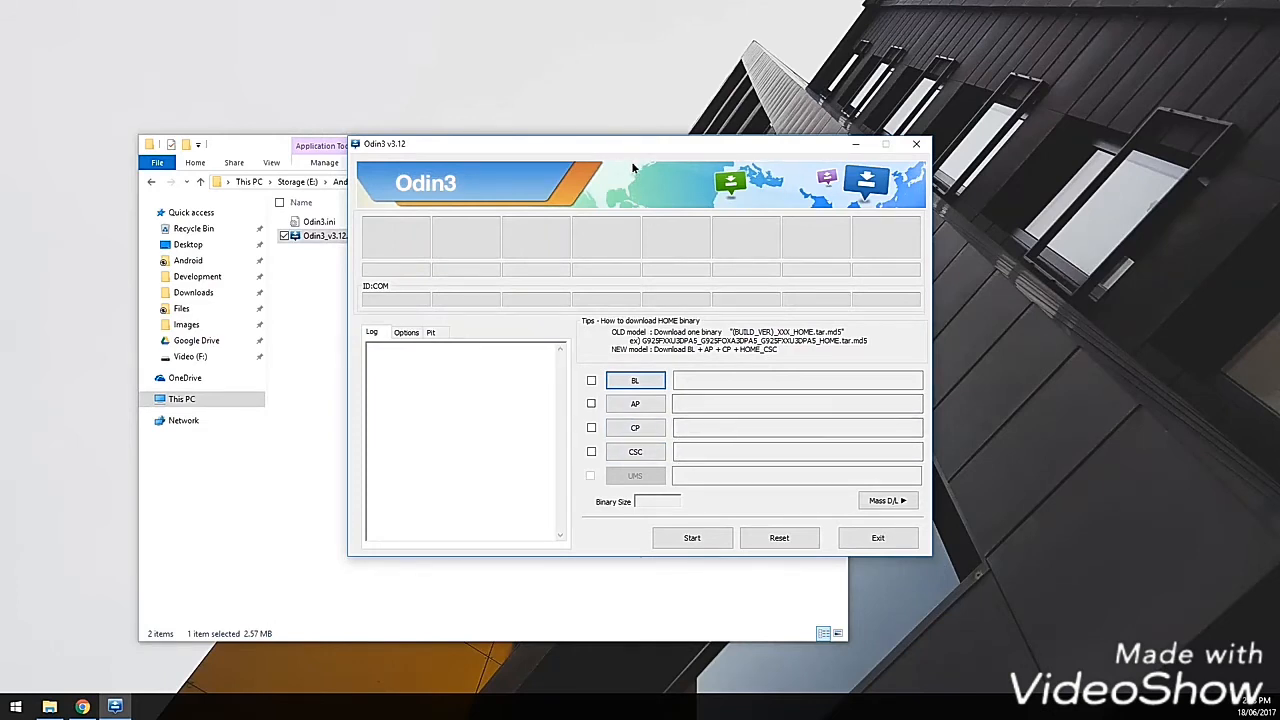
{"action": "left_click_drag", "start_coordinate": [614, 146], "coordinate": [640, 134]}
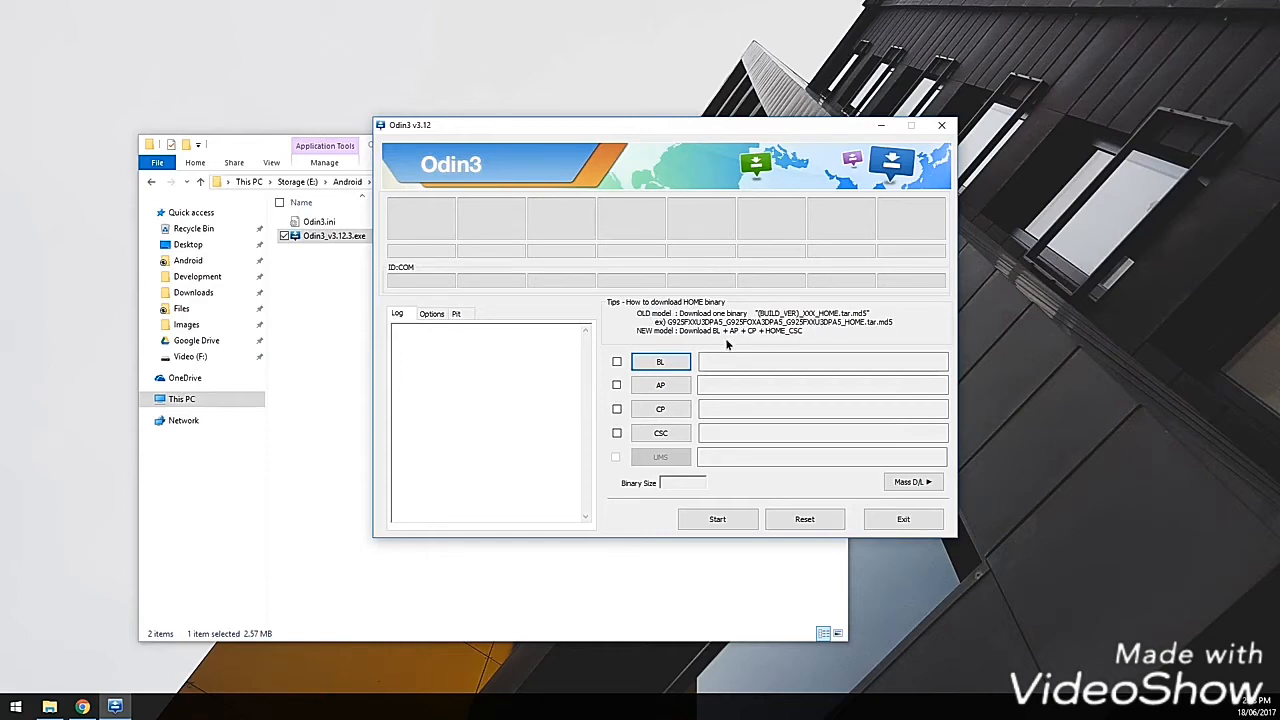
Step: Go back to the Android folder in File Explorer and arrange its window beside the Odin3 window
{"action": "left_click_drag", "start_coordinate": [637, 132], "coordinate": [787, 127]}
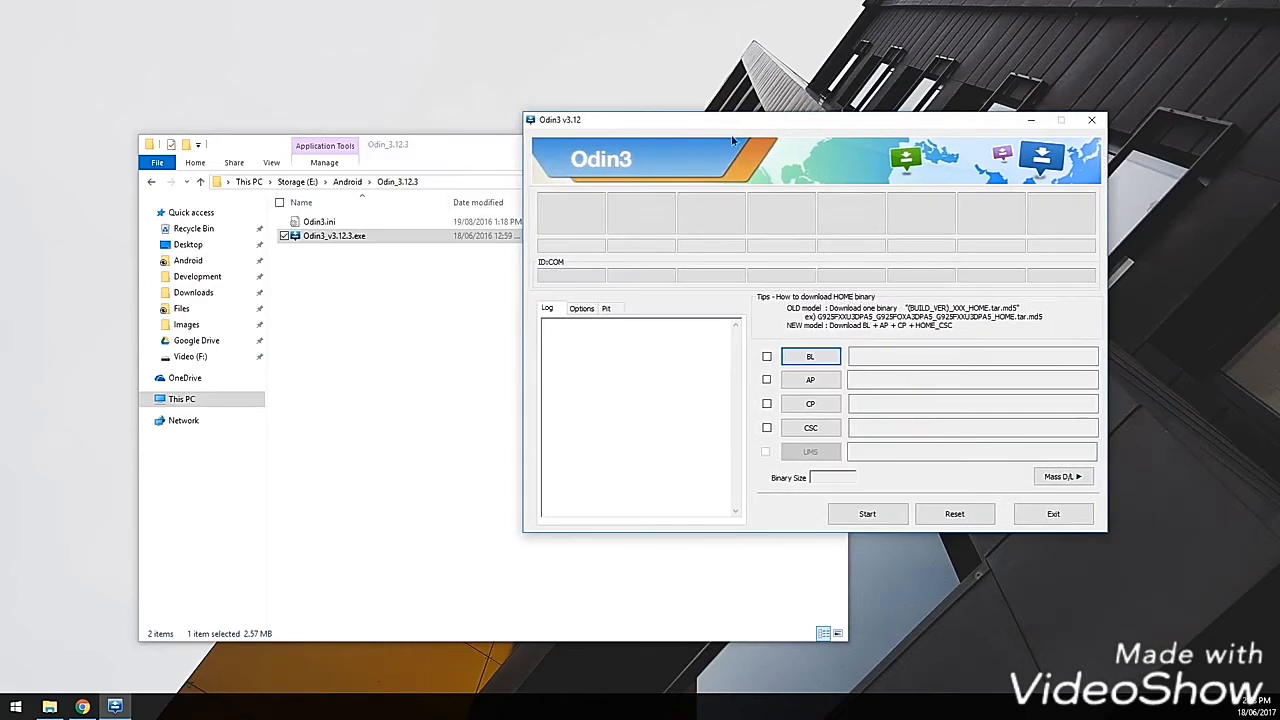
{"action": "left_click", "coordinate": [349, 183]}
{"action": "left_click_drag", "start_coordinate": [425, 146], "coordinate": [313, 103]}
{"action": "left_click_drag", "start_coordinate": [783, 127], "coordinate": [905, 149]}
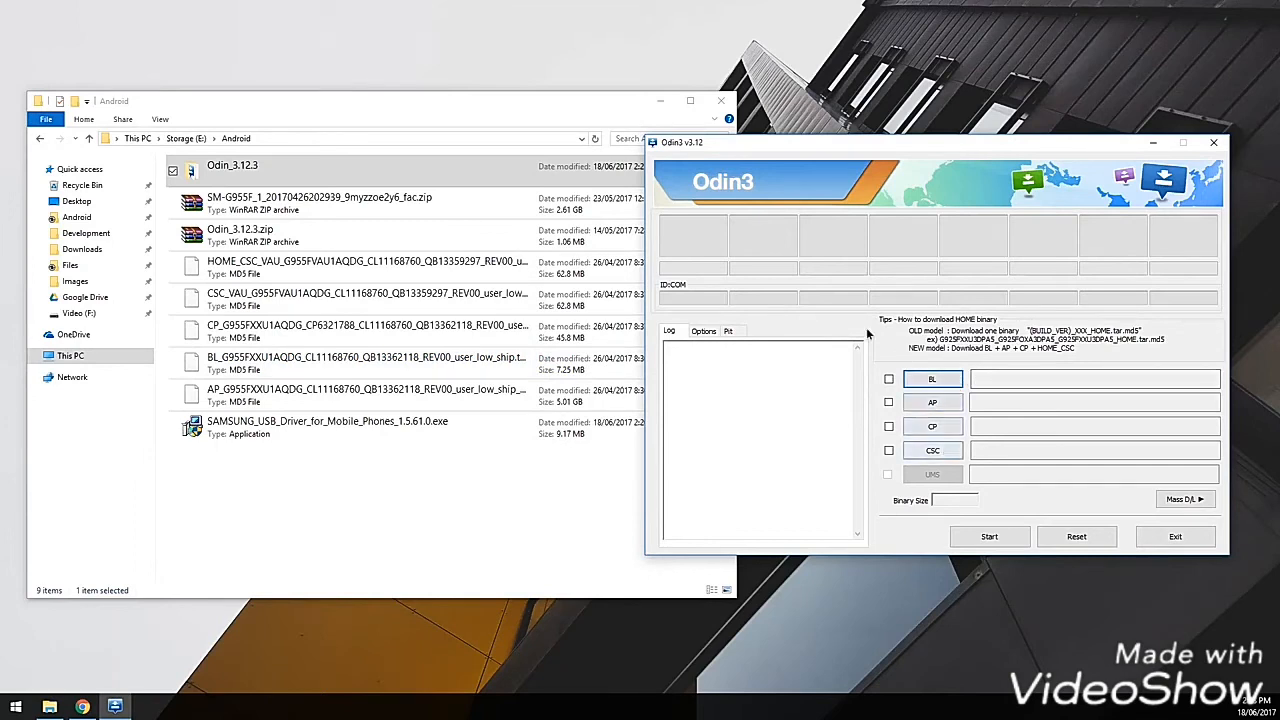
Step: Load the BL_G955FXXU1AQDG file from E:\Android into Odin's BL slot and check the end of its path
{"action": "left_click", "coordinate": [932, 379]}
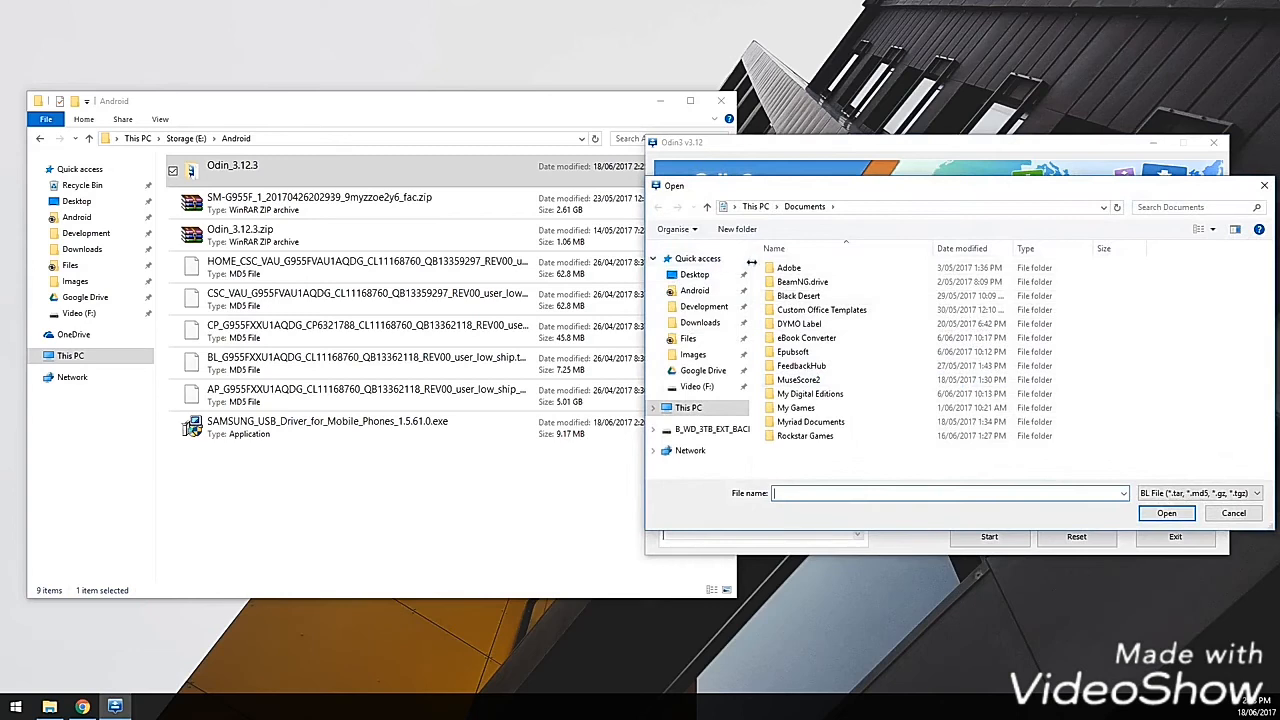
{"action": "left_click", "coordinate": [340, 138]}
{"action": "key", "text": "ctrl+c"}
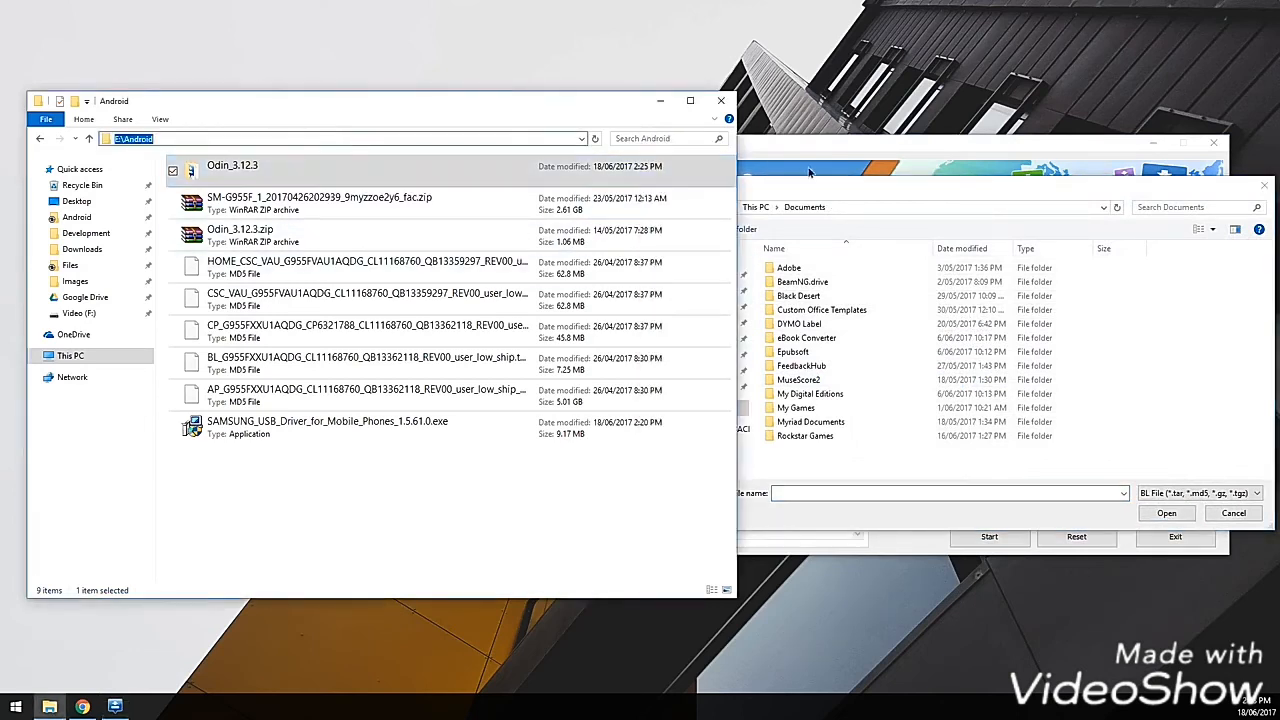
{"action": "left_click", "coordinate": [953, 207]}
{"action": "key", "text": "ctrl+v"}
{"action": "key", "text": "Return"}
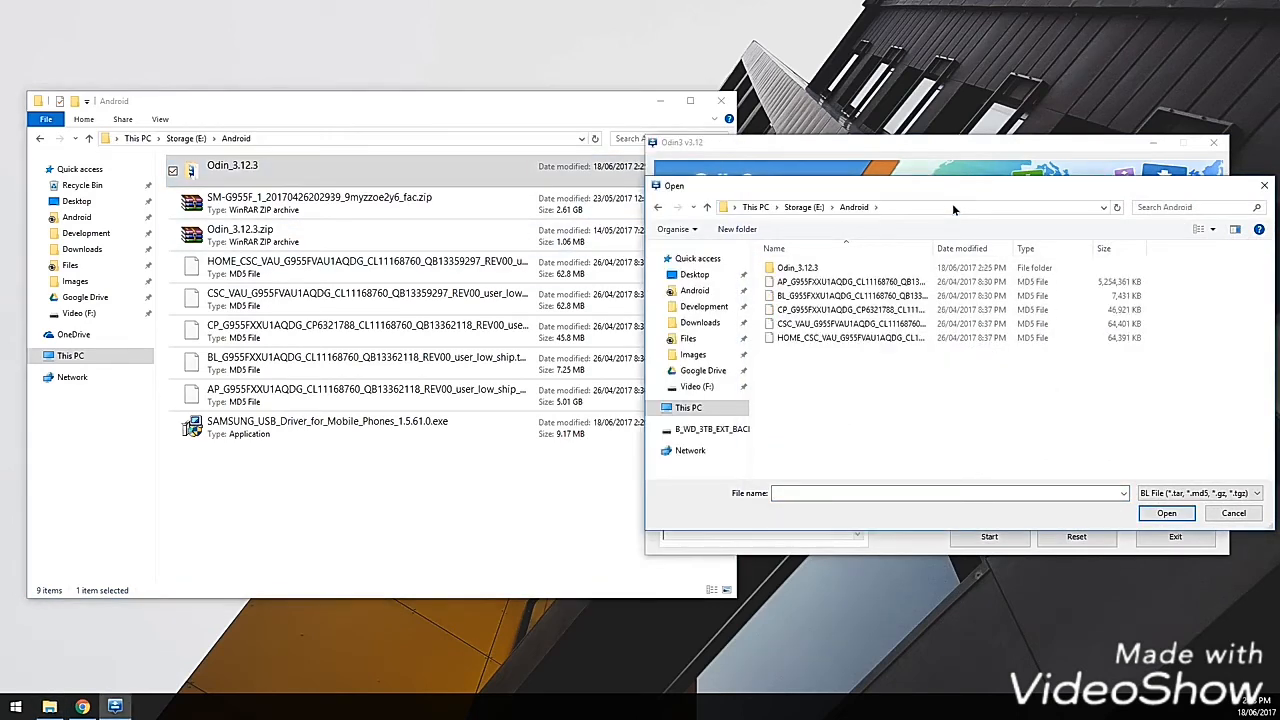
{"action": "left_click_drag", "start_coordinate": [850, 189], "coordinate": [477, 253]}
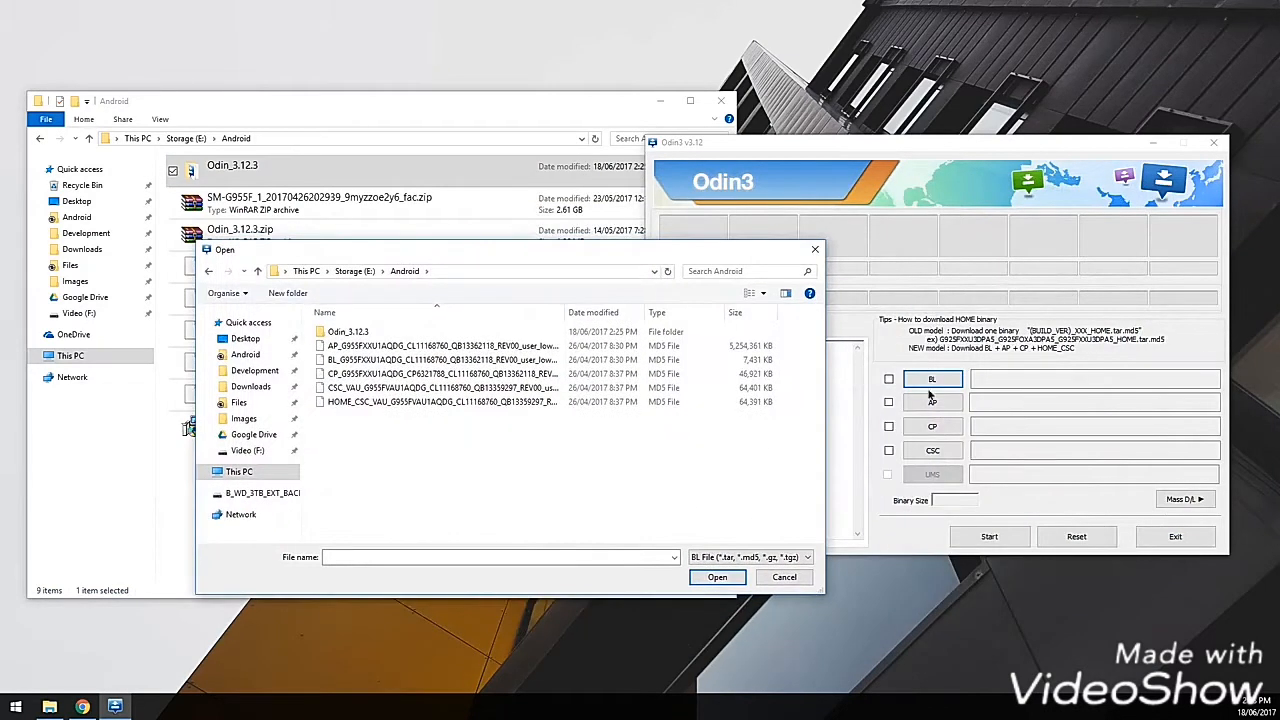
{"action": "double_click", "coordinate": [404, 359]}
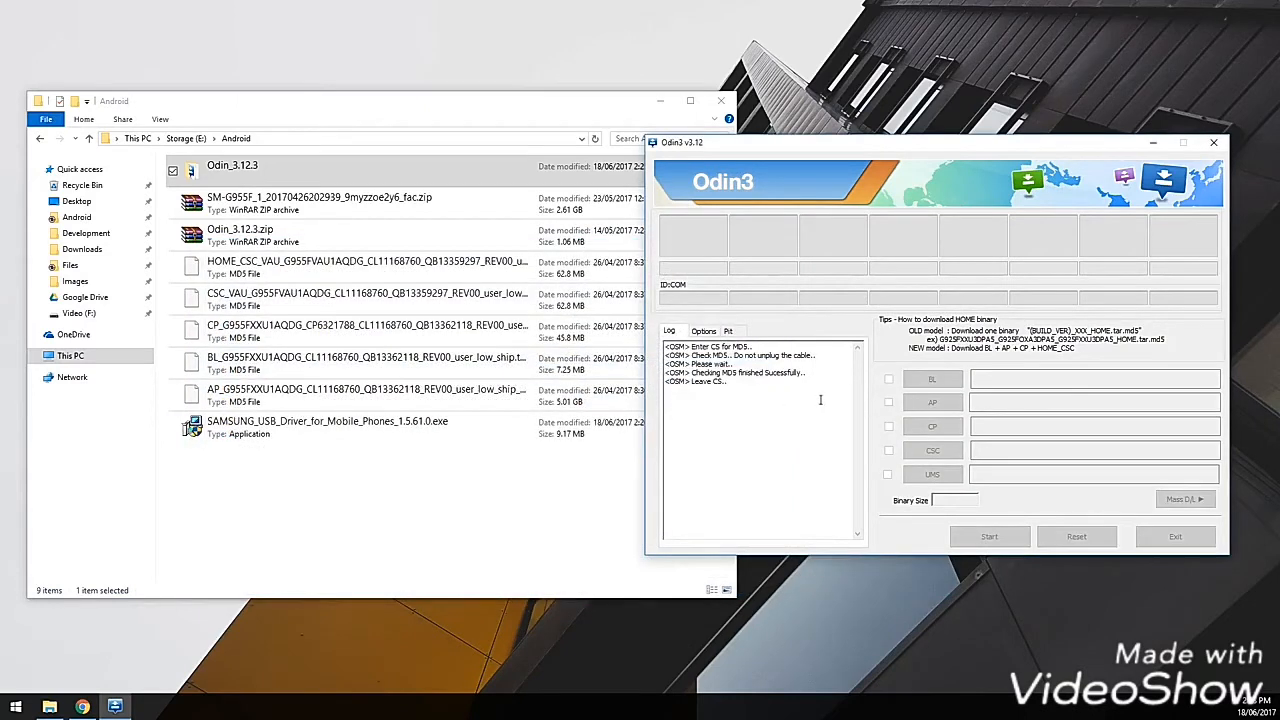
{"action": "left_click_drag", "start_coordinate": [1026, 379], "coordinate": [1190, 380]}
{"action": "left_click", "coordinate": [1190, 380]}
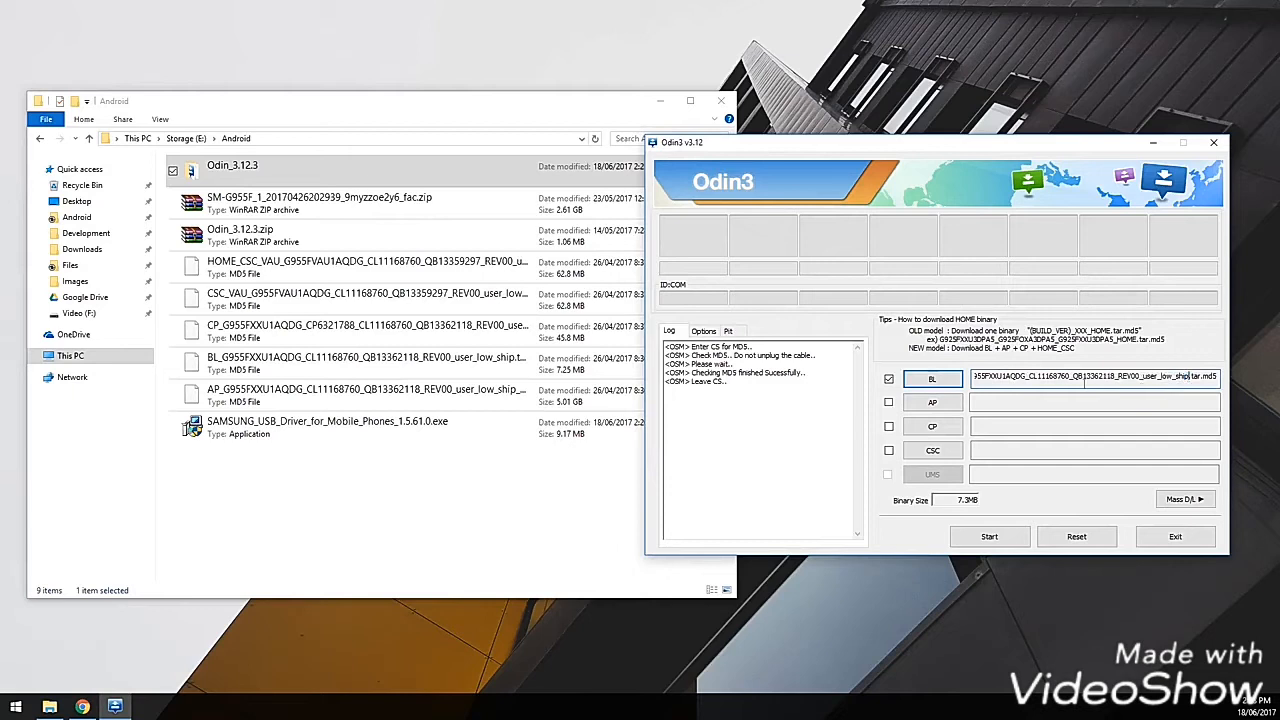
Step: Load the AP_G955FXXU1AQDG file into Odin's AP slot, wait for its MD5 check, and inspect the loaded path
{"action": "left_click", "coordinate": [946, 403]}
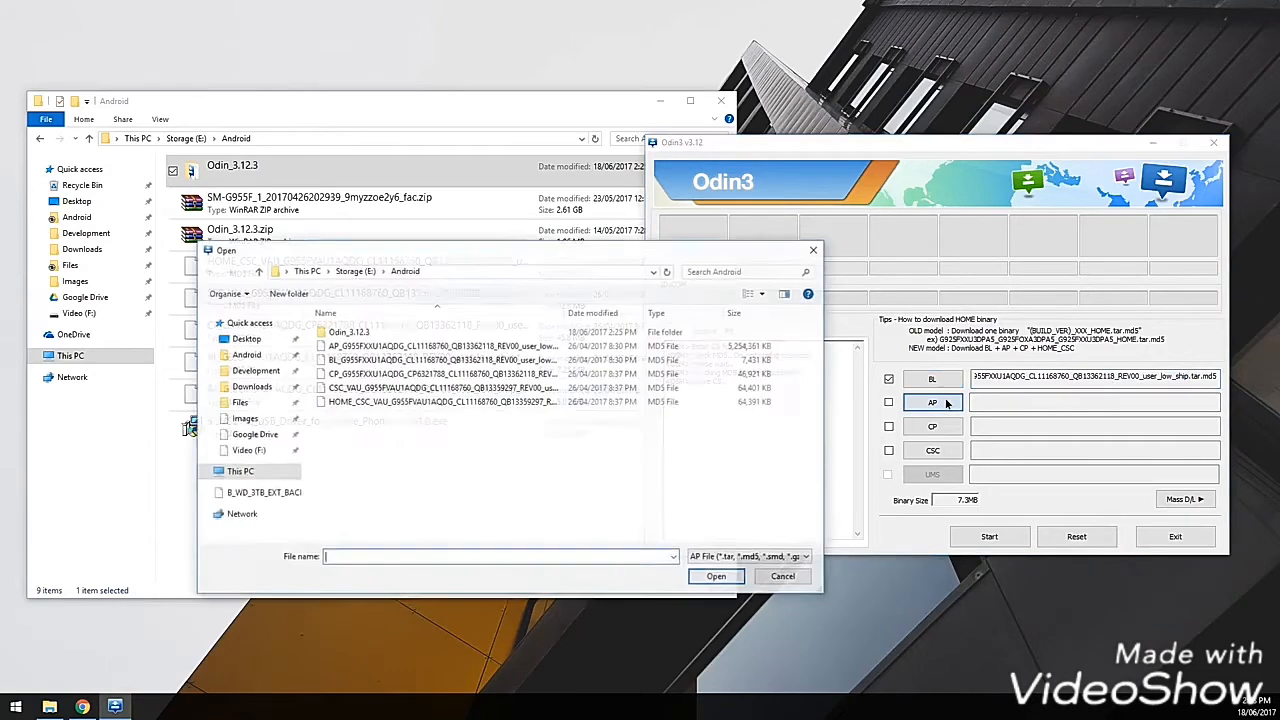
{"action": "double_click", "coordinate": [409, 348]}
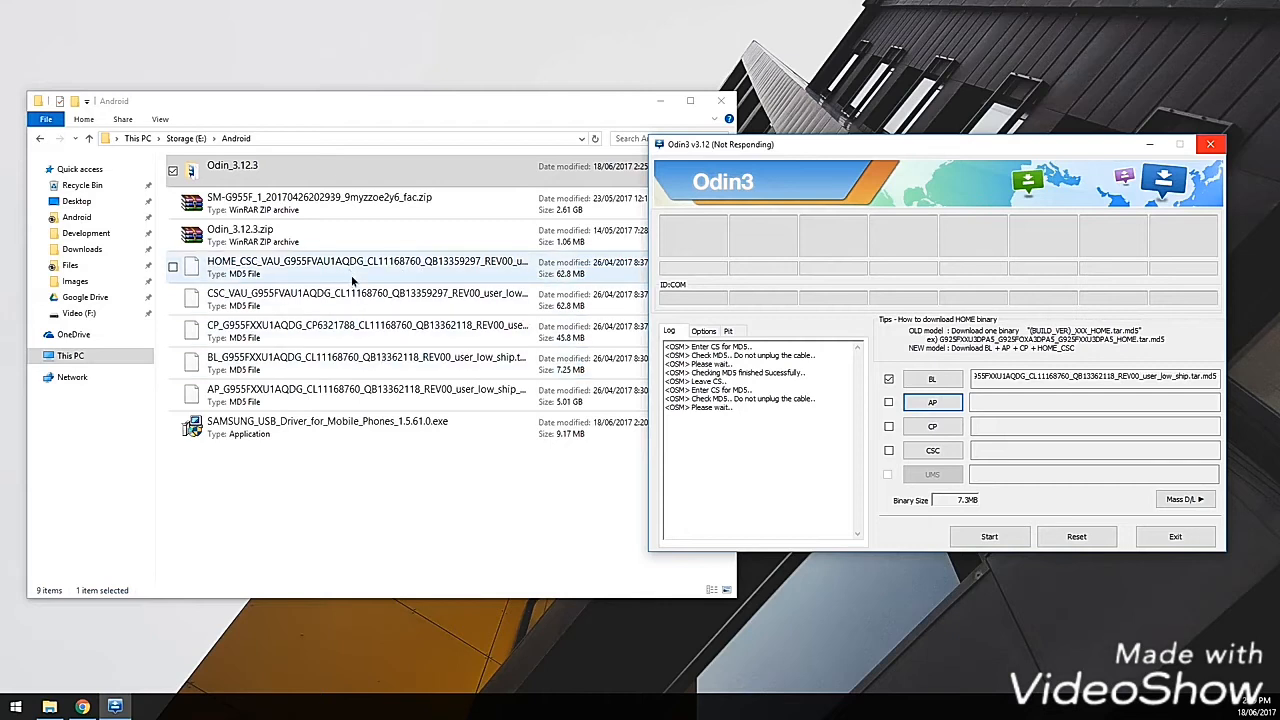
{"action": "left_click", "coordinate": [374, 404]}
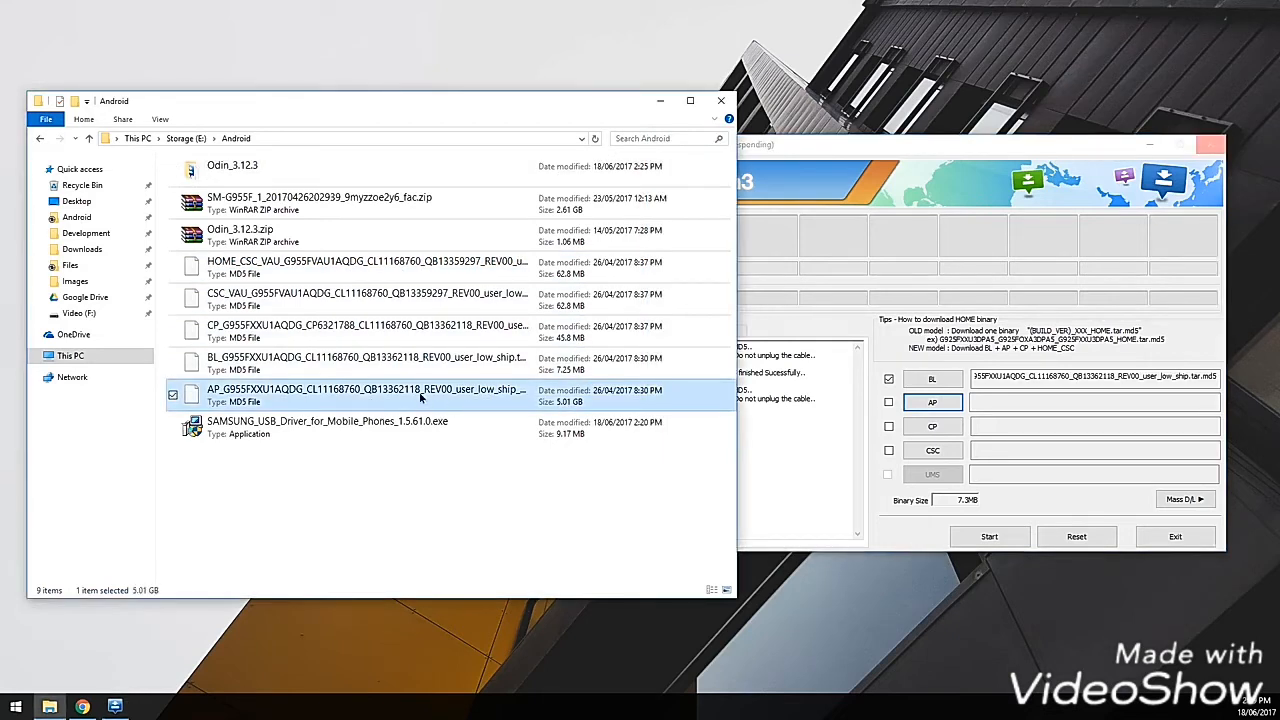
{"action": "left_click", "coordinate": [800, 152]}
{"action": "left_click_drag", "start_coordinate": [806, 152], "coordinate": [744, 146]}
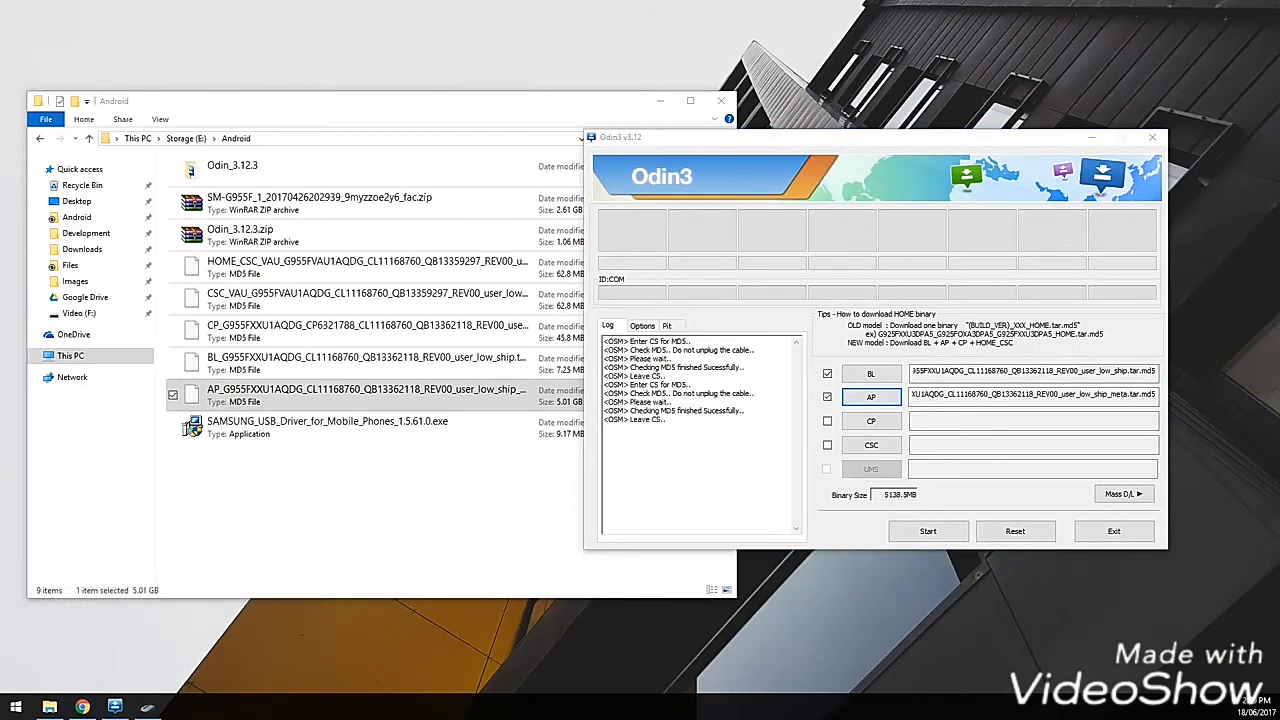
{"action": "left_click_drag", "start_coordinate": [917, 397], "coordinate": [1142, 399]}
{"action": "left_click", "coordinate": [1116, 401]}
Step: Load the CP_G955FXXU1AQDG file into the CP slot and the HOME_CSC_VAU_G955FVAU1AQDG file into the CSC slot
{"action": "left_click", "coordinate": [870, 421]}
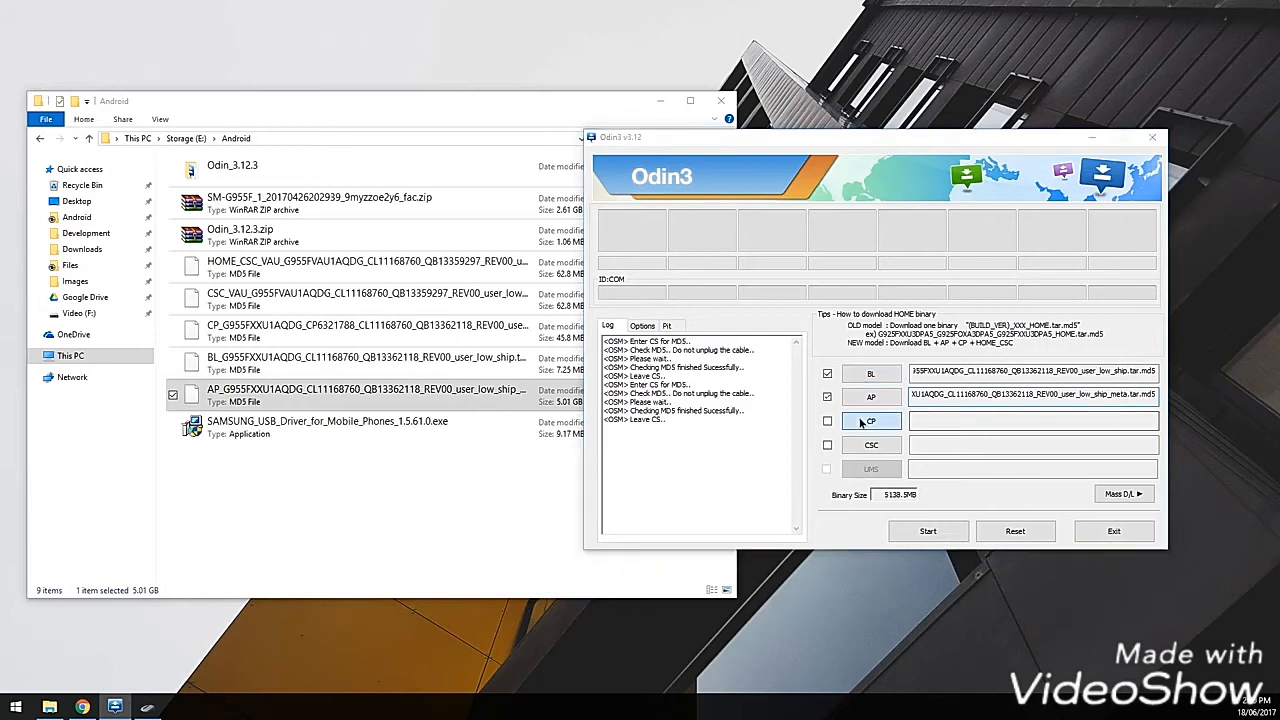
{"action": "double_click", "coordinate": [727, 283]}
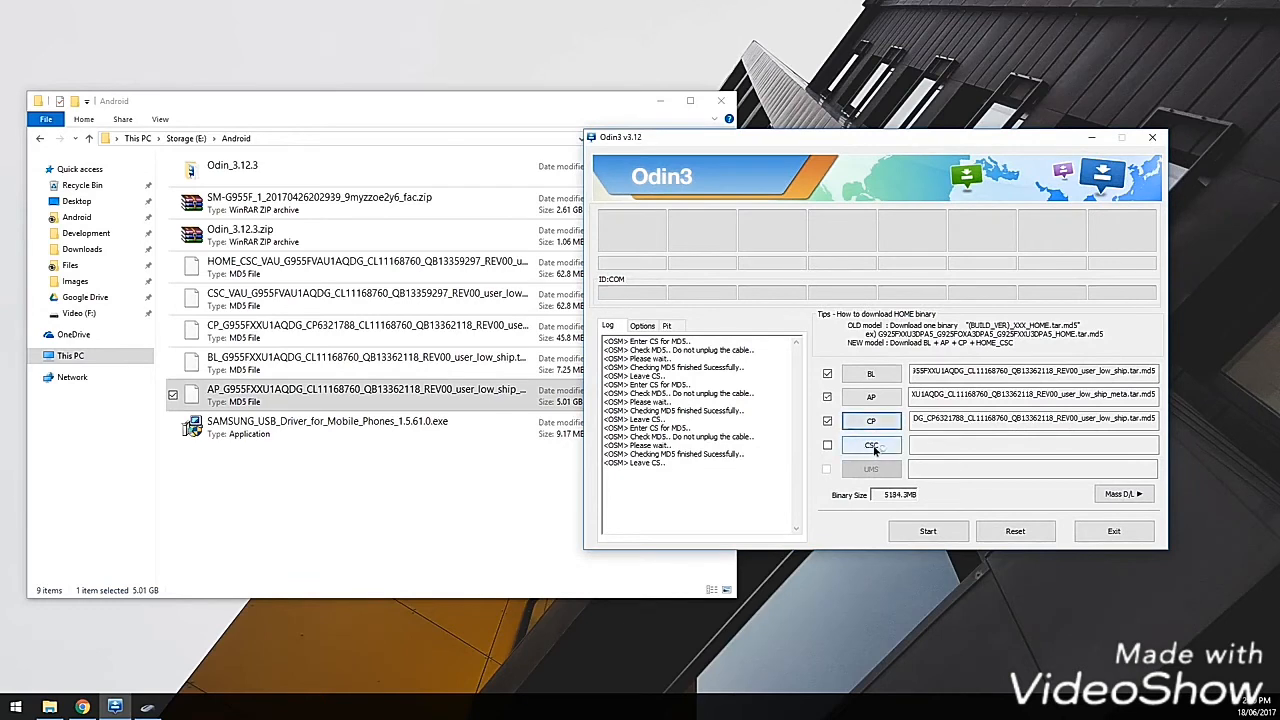
{"action": "left_click", "coordinate": [872, 447]}
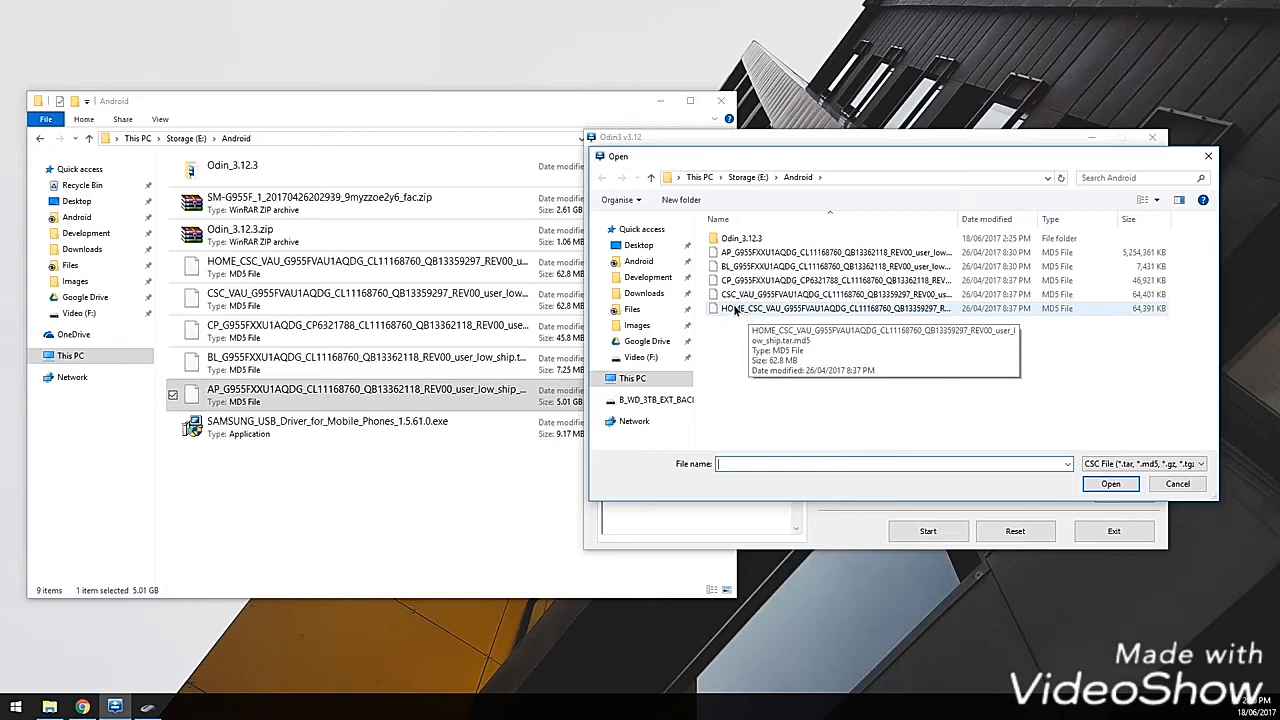
{"action": "double_click", "coordinate": [736, 311]}
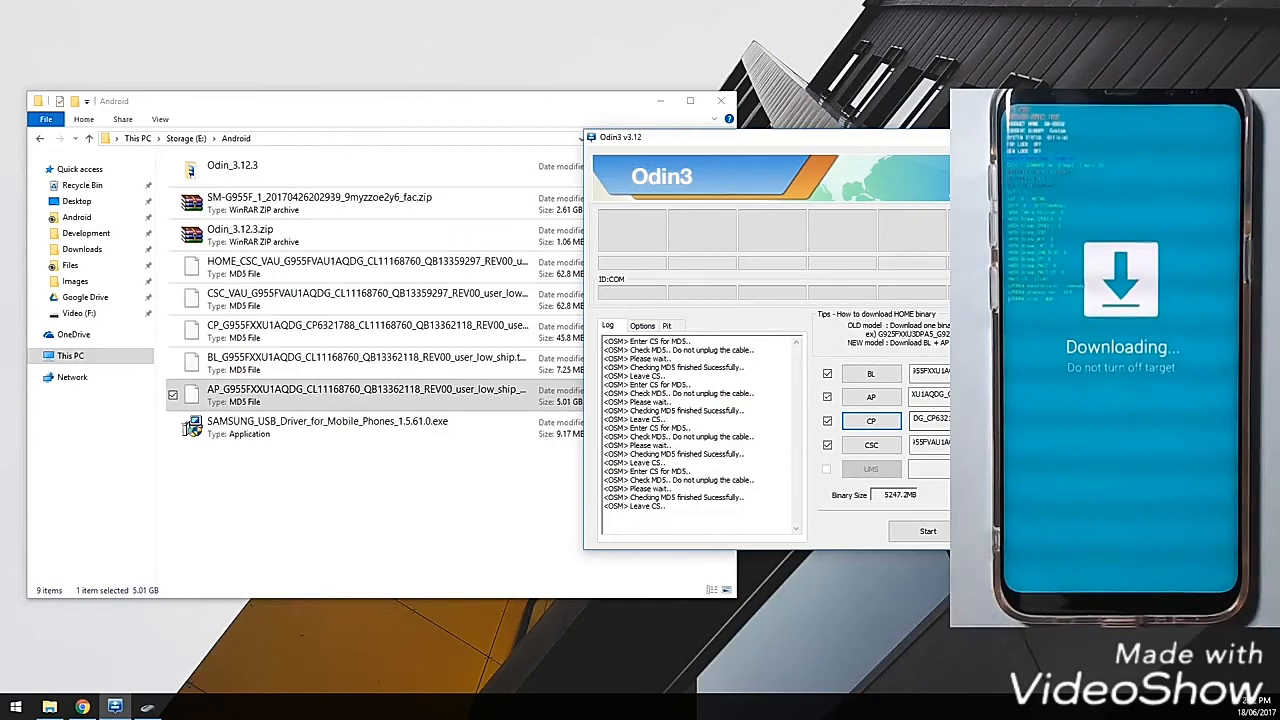
Step: Open Device Manager, examine the devices under Ports (COM & LPT), and place its window clear of Odin
{"action": "left_click_drag", "start_coordinate": [932, 139], "coordinate": [548, 133]}
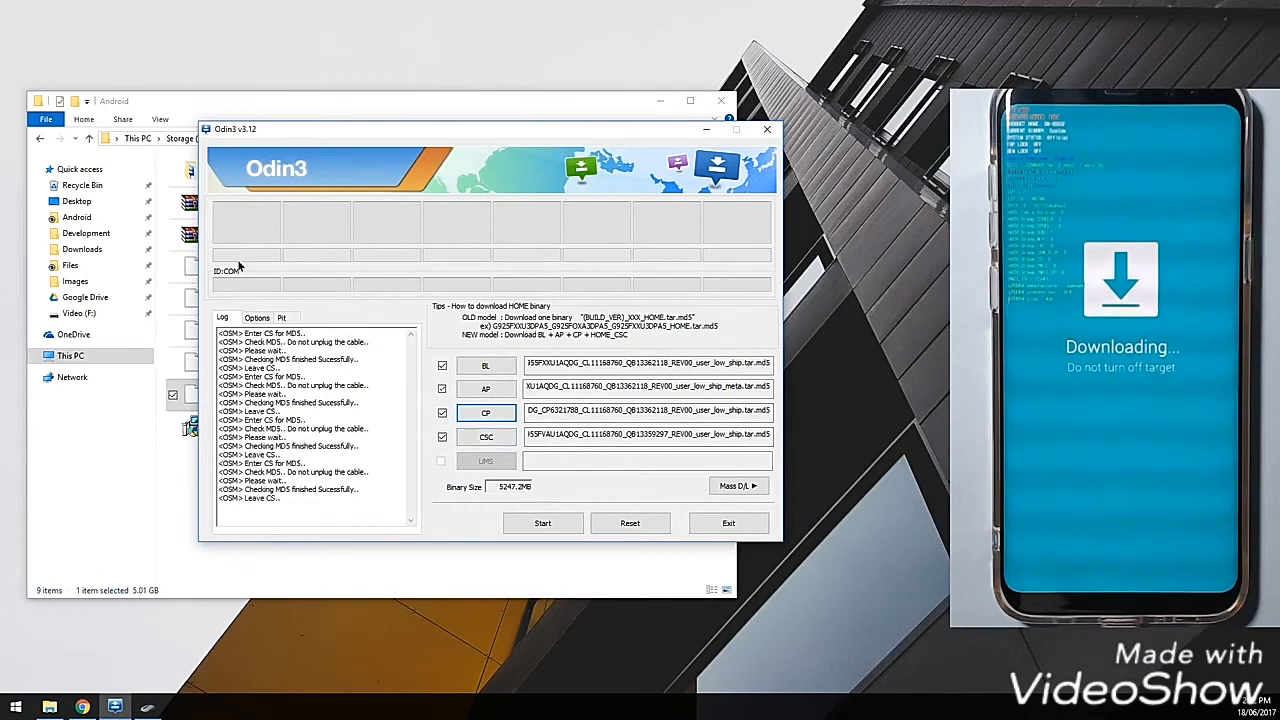
{"action": "left_click_drag", "start_coordinate": [286, 137], "coordinate": [333, 129]}
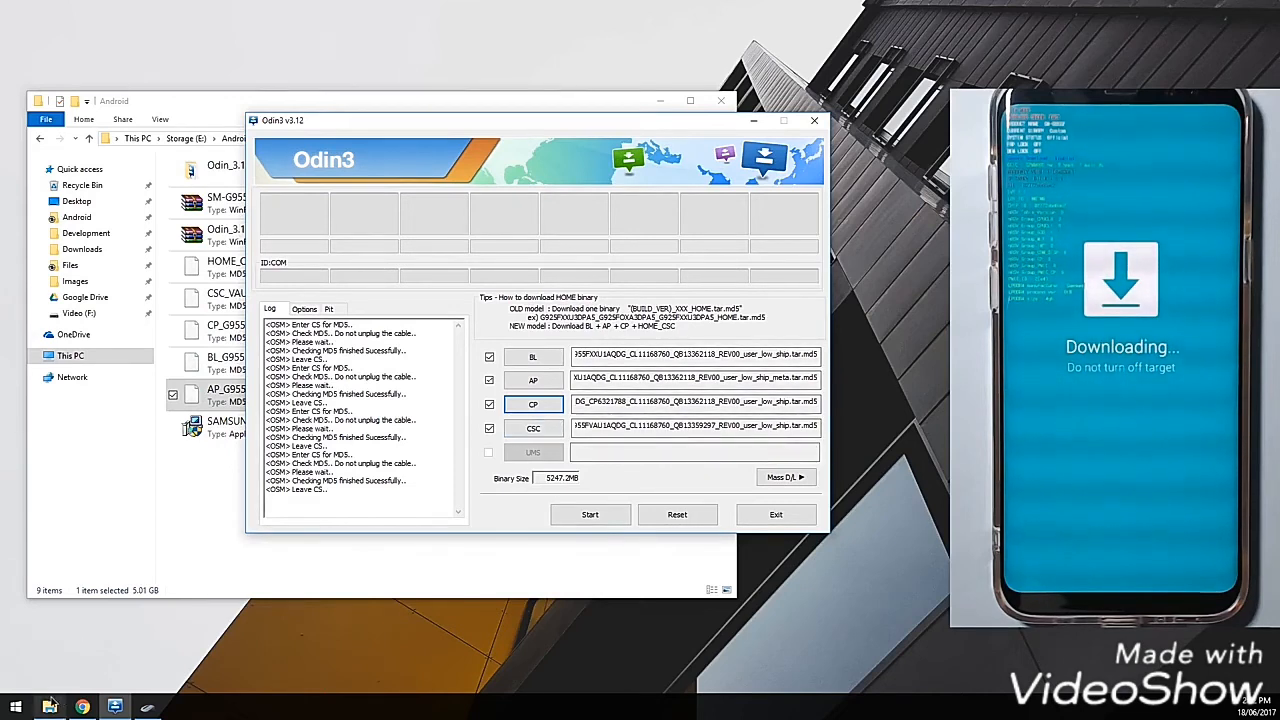
{"action": "right_click", "coordinate": [13, 707]}
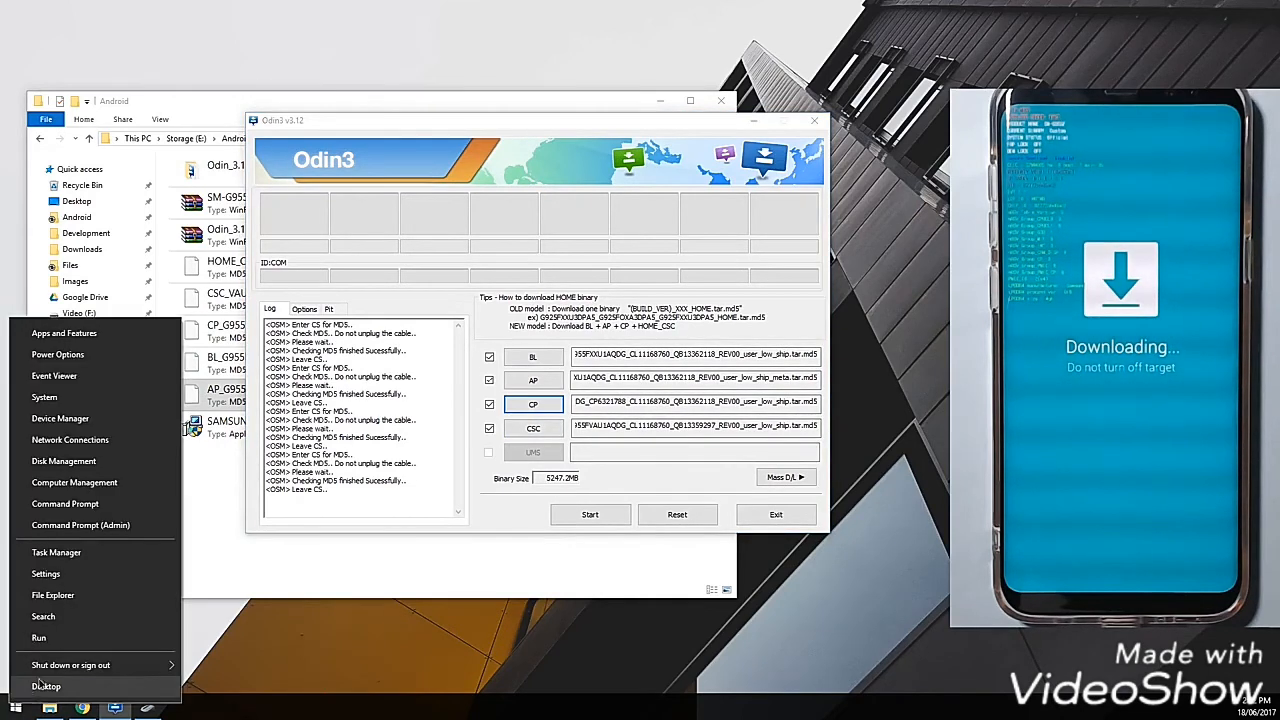
{"action": "left_click", "coordinate": [106, 419]}
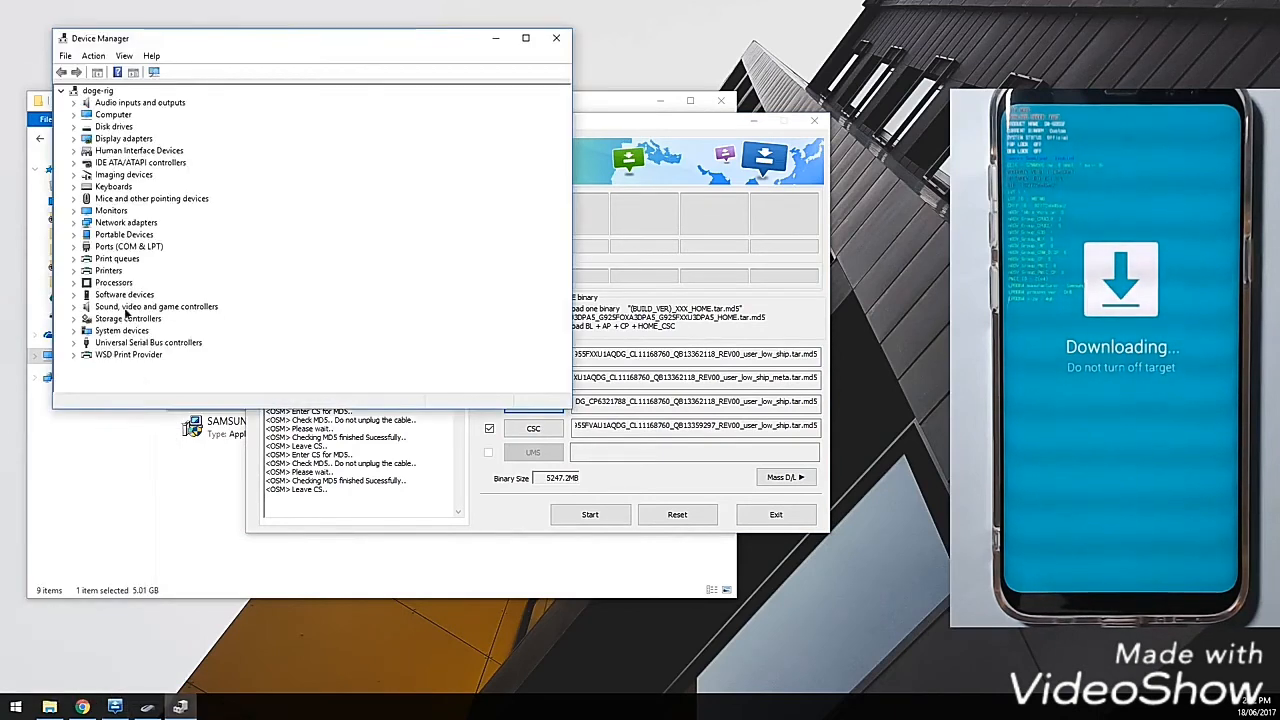
{"action": "left_click", "coordinate": [73, 247]}
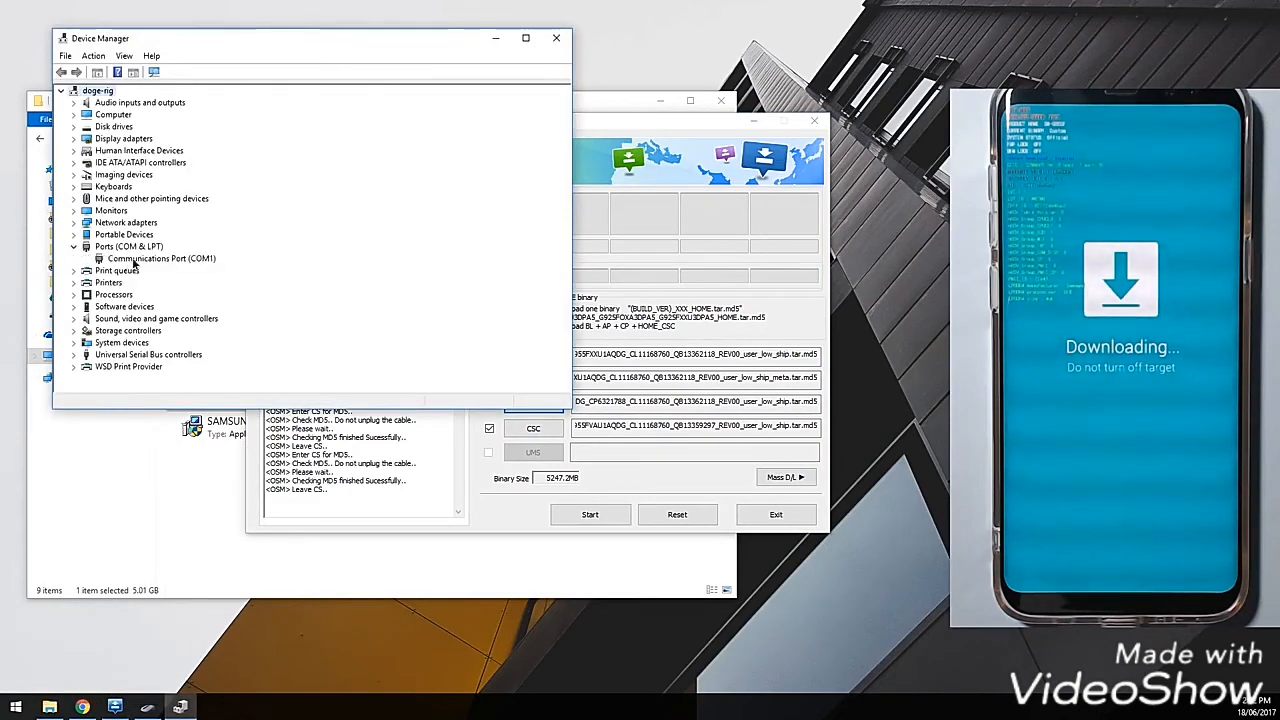
{"action": "left_click", "coordinate": [132, 259]}
{"action": "left_click_drag", "start_coordinate": [240, 42], "coordinate": [598, 241]}
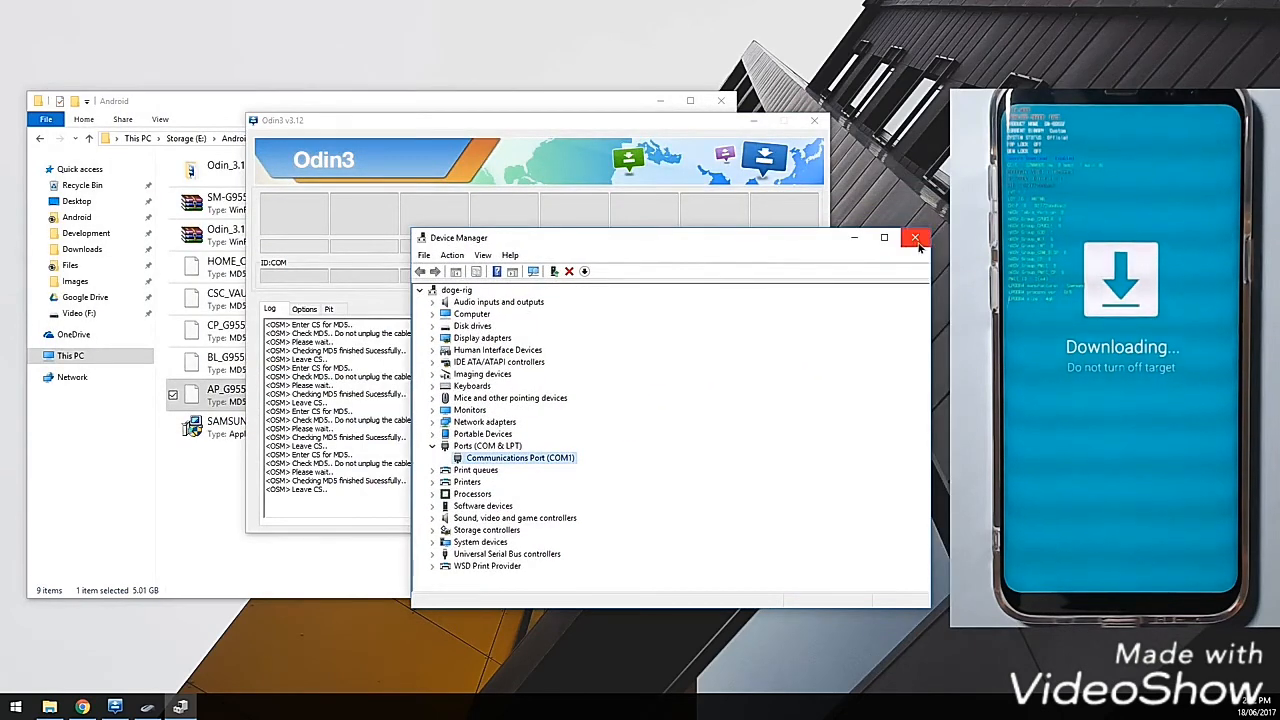
{"action": "left_click_drag", "start_coordinate": [736, 240], "coordinate": [930, 316]}
{"action": "left_click_drag", "start_coordinate": [570, 125], "coordinate": [493, 116]}
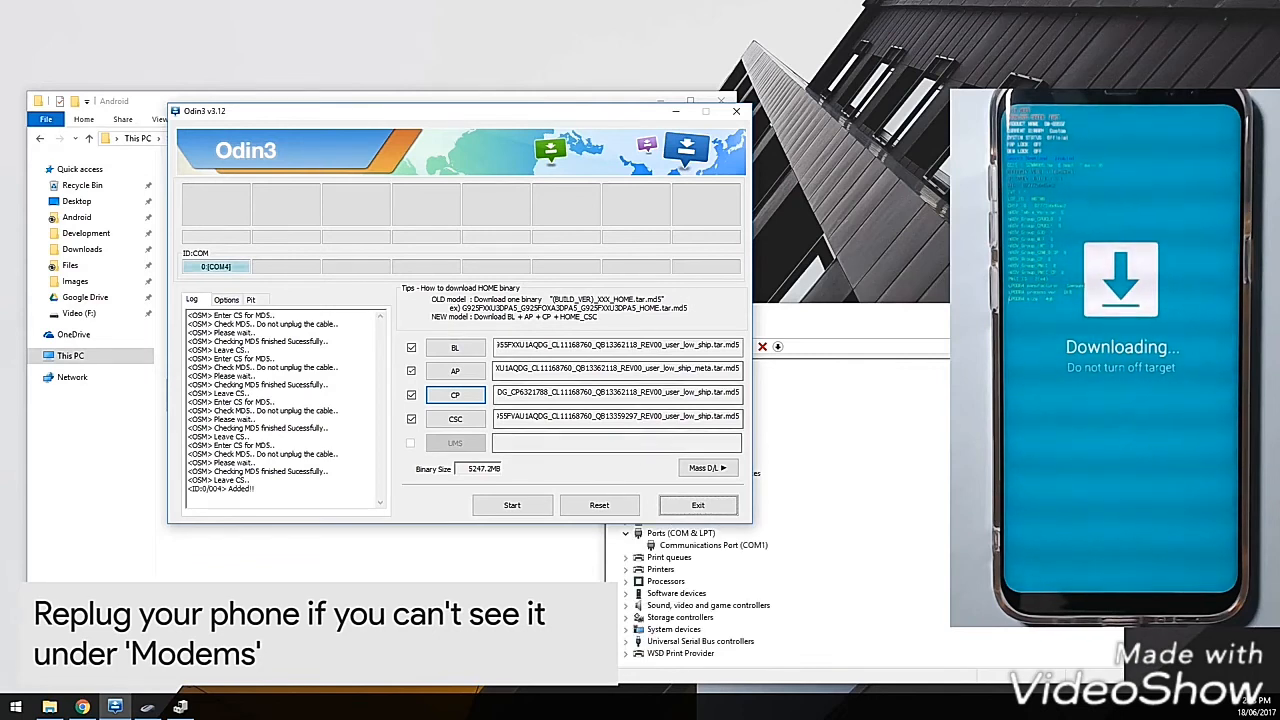
Step: Inspect the SAMSUNG Mobile USB Modem's status and port under Modems, and close its properties and Device Manager
{"action": "left_click", "coordinate": [743, 545]}
{"action": "left_click", "coordinate": [627, 450]}
{"action": "left_click", "coordinate": [627, 450]}
{"action": "left_click", "coordinate": [627, 497]}
{"action": "left_click", "coordinate": [627, 485]}
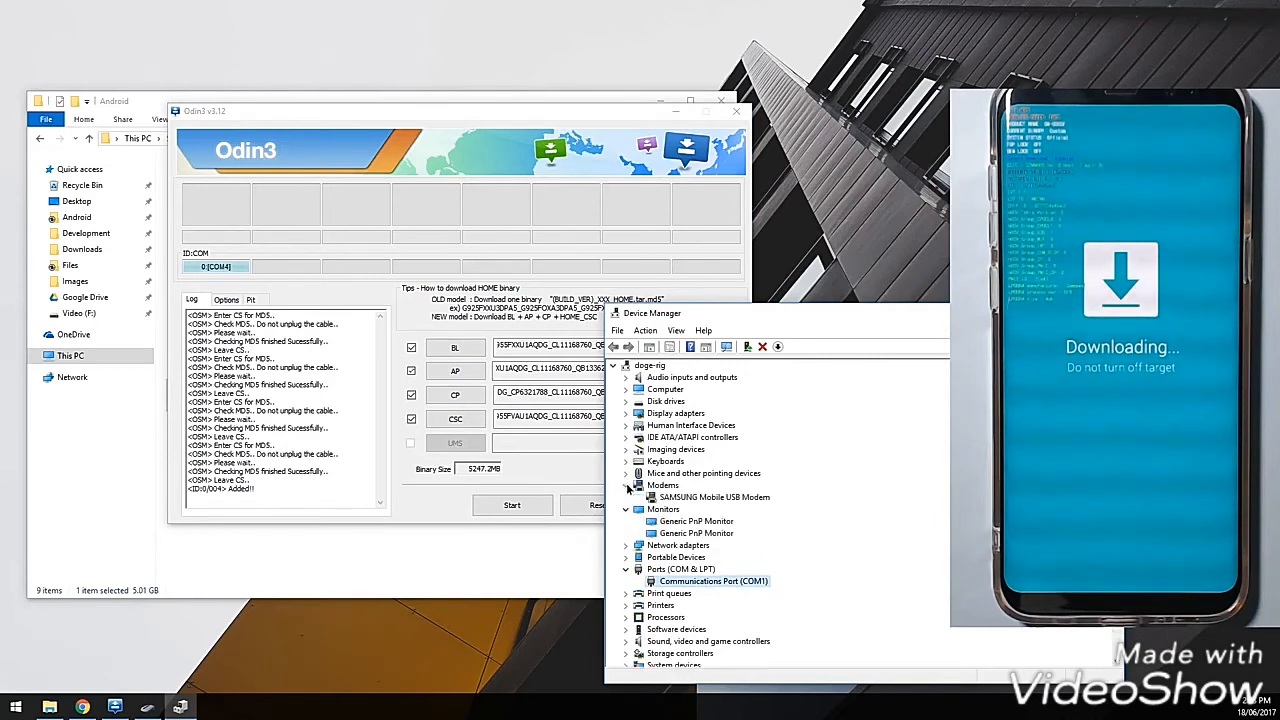
{"action": "double_click", "coordinate": [697, 497]}
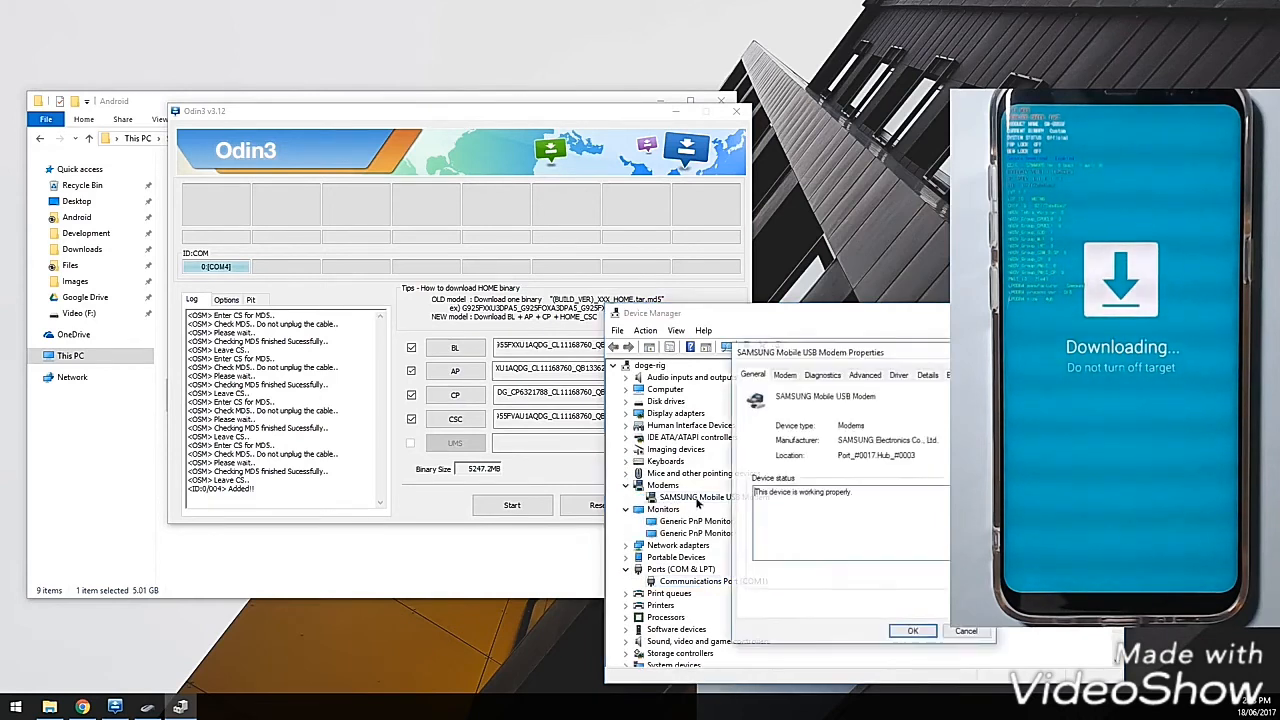
{"action": "left_click", "coordinate": [786, 375]}
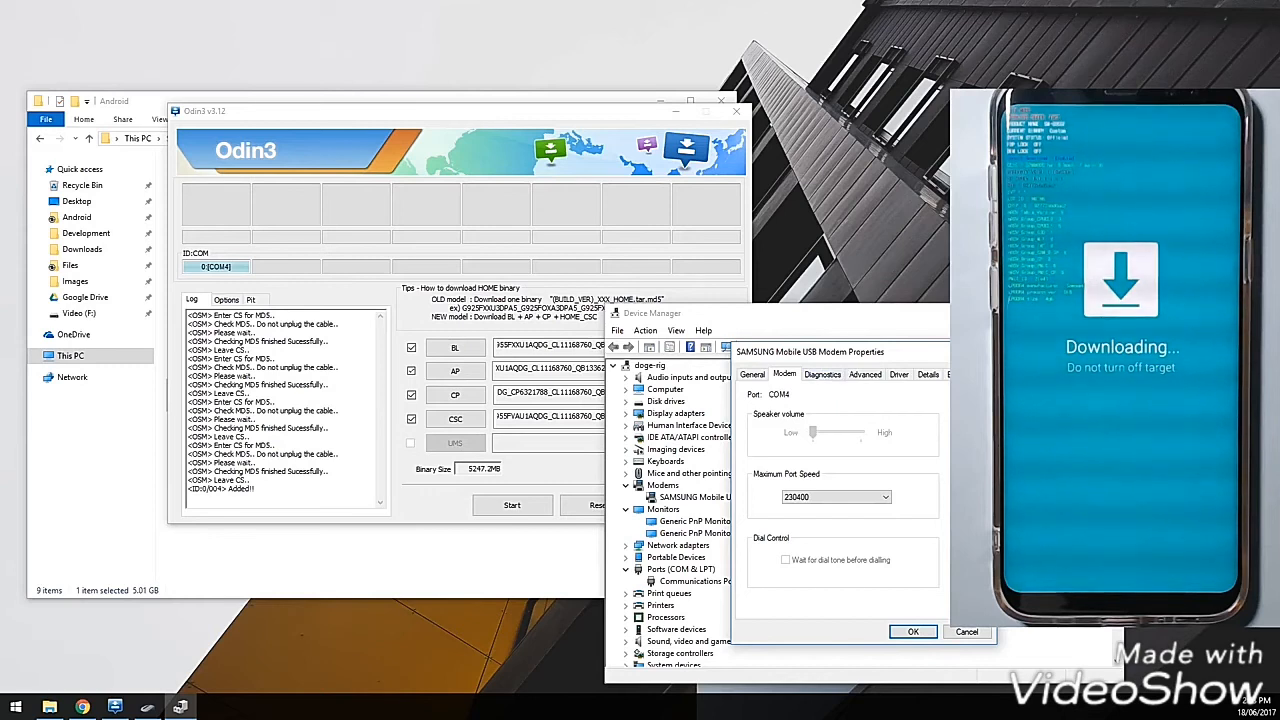
{"action": "left_click", "coordinate": [981, 352]}
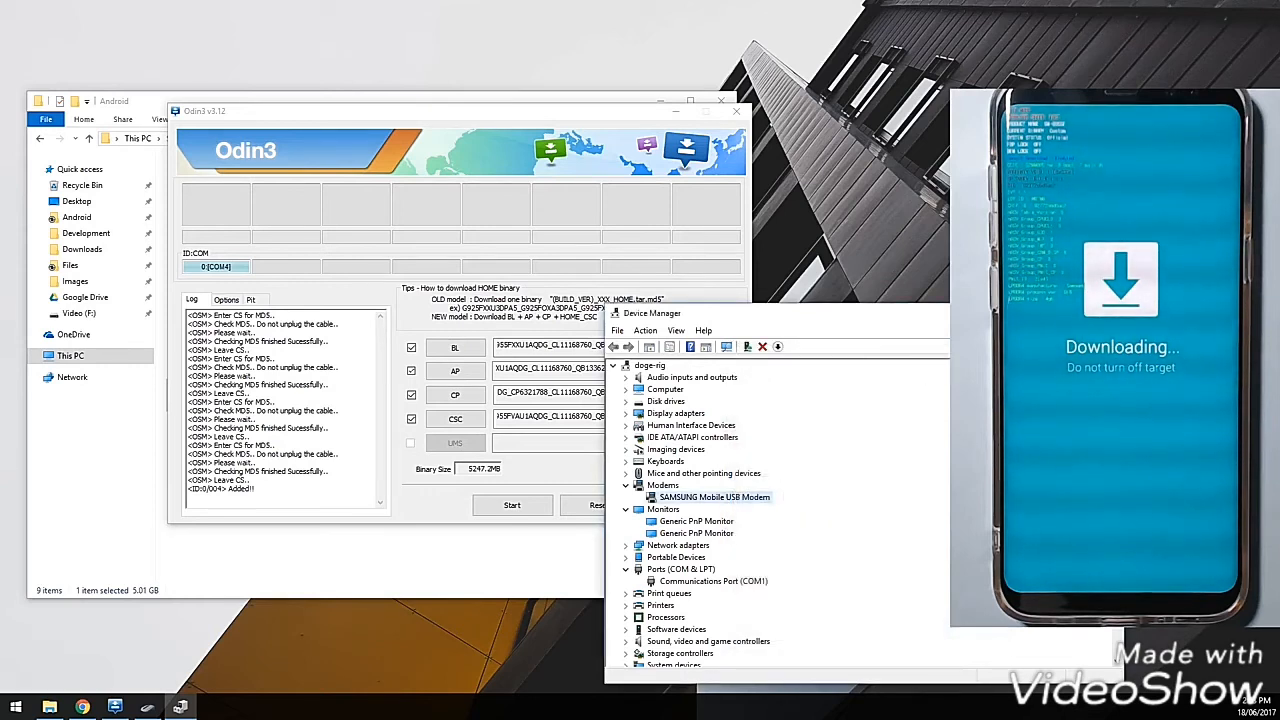
{"action": "left_click", "coordinate": [1102, 313]}
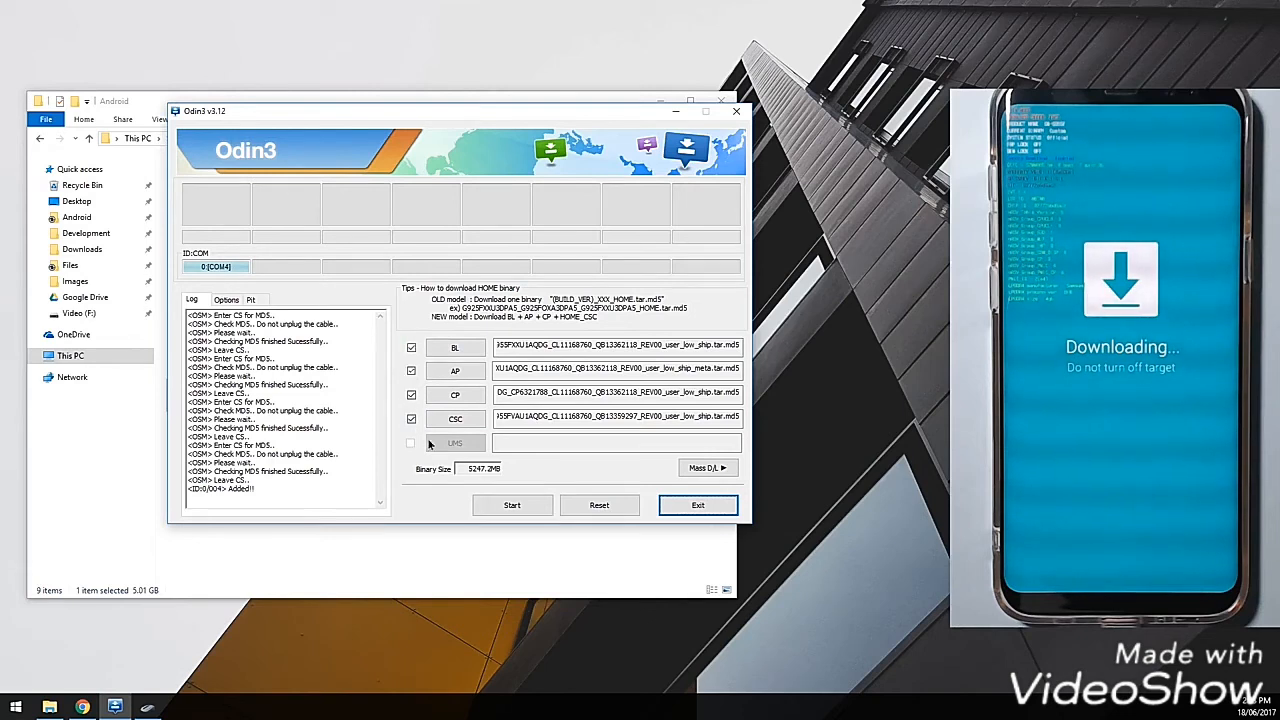
Step: Verify the CSC, CP, AP and BL file paths in Odin and start flashing the firmware to the connected phone
{"action": "left_click_drag", "start_coordinate": [596, 416], "coordinate": [394, 419]}
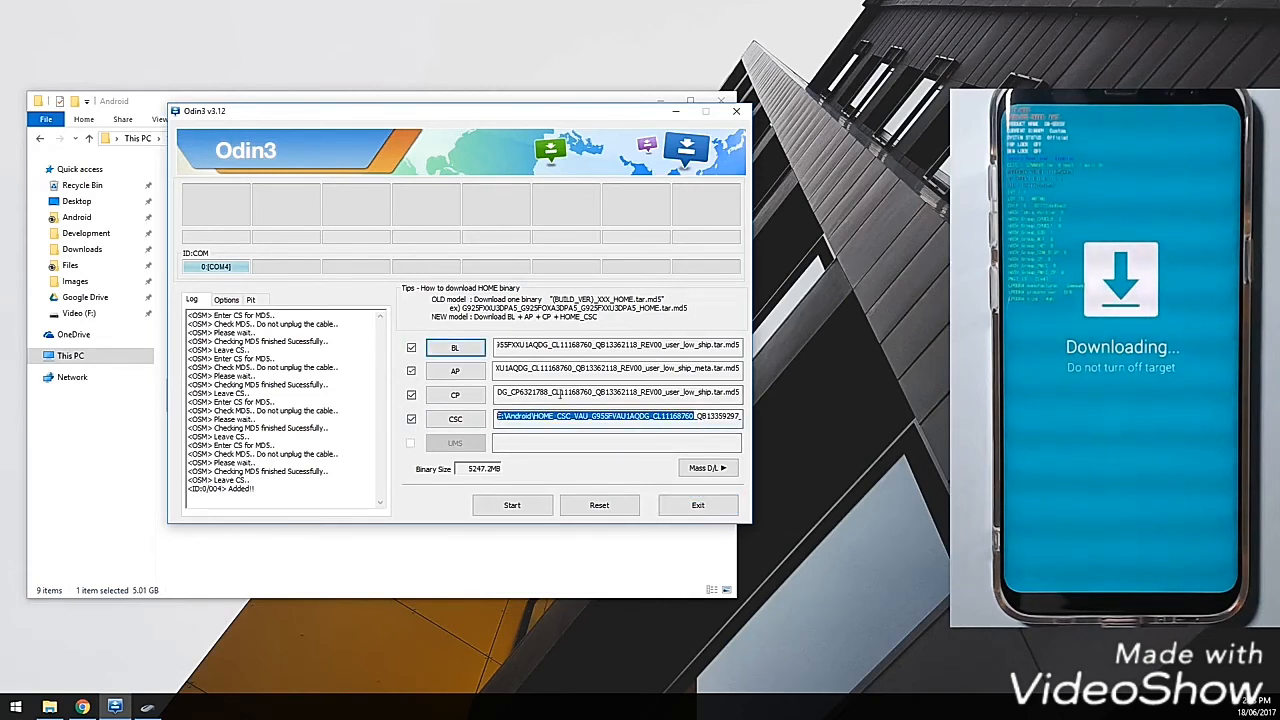
{"action": "left_click_drag", "start_coordinate": [577, 394], "coordinate": [387, 397]}
{"action": "left_click", "coordinate": [617, 392]}
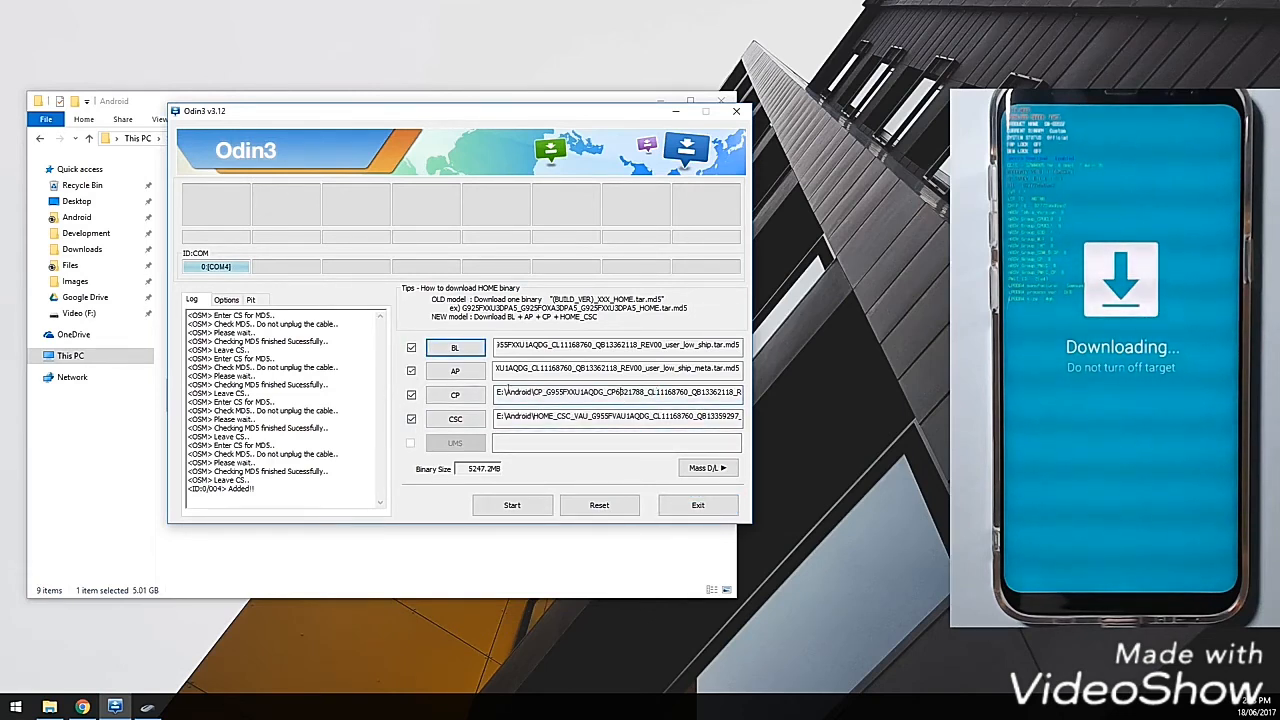
{"action": "left_click_drag", "start_coordinate": [548, 370], "coordinate": [430, 369]}
{"action": "left_click_drag", "start_coordinate": [547, 347], "coordinate": [430, 347]}
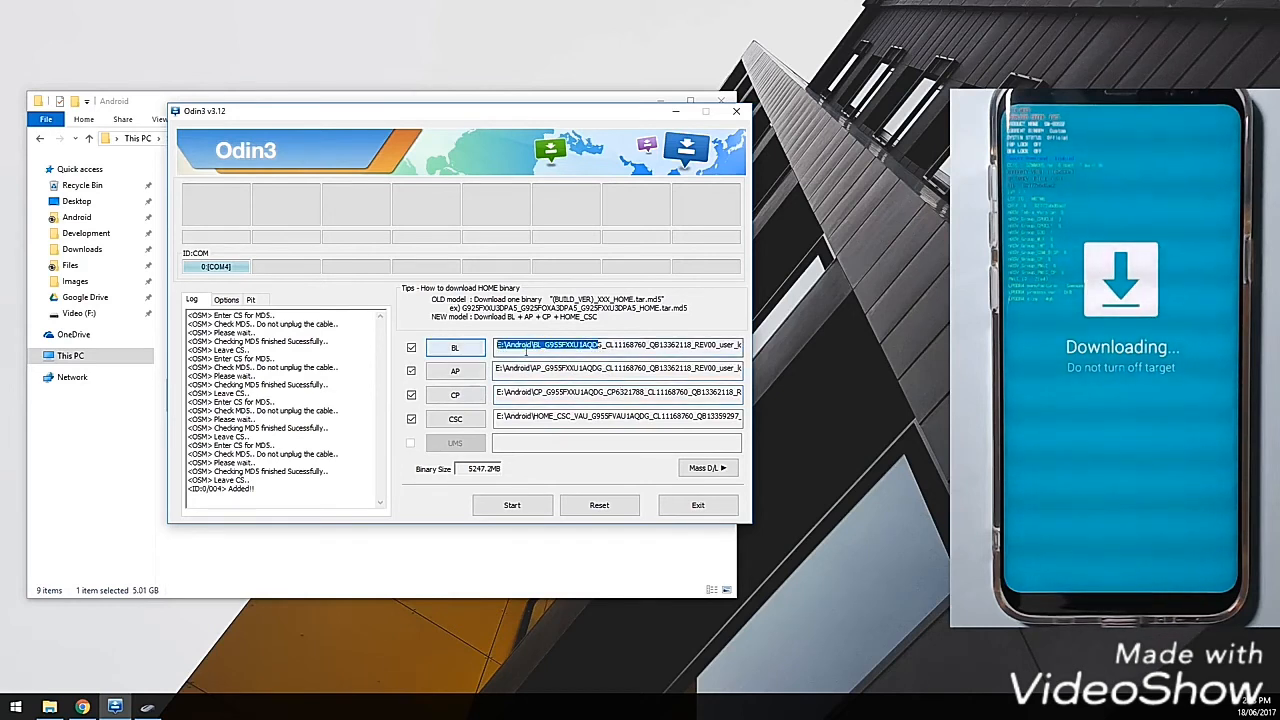
{"action": "left_click", "coordinate": [566, 348]}
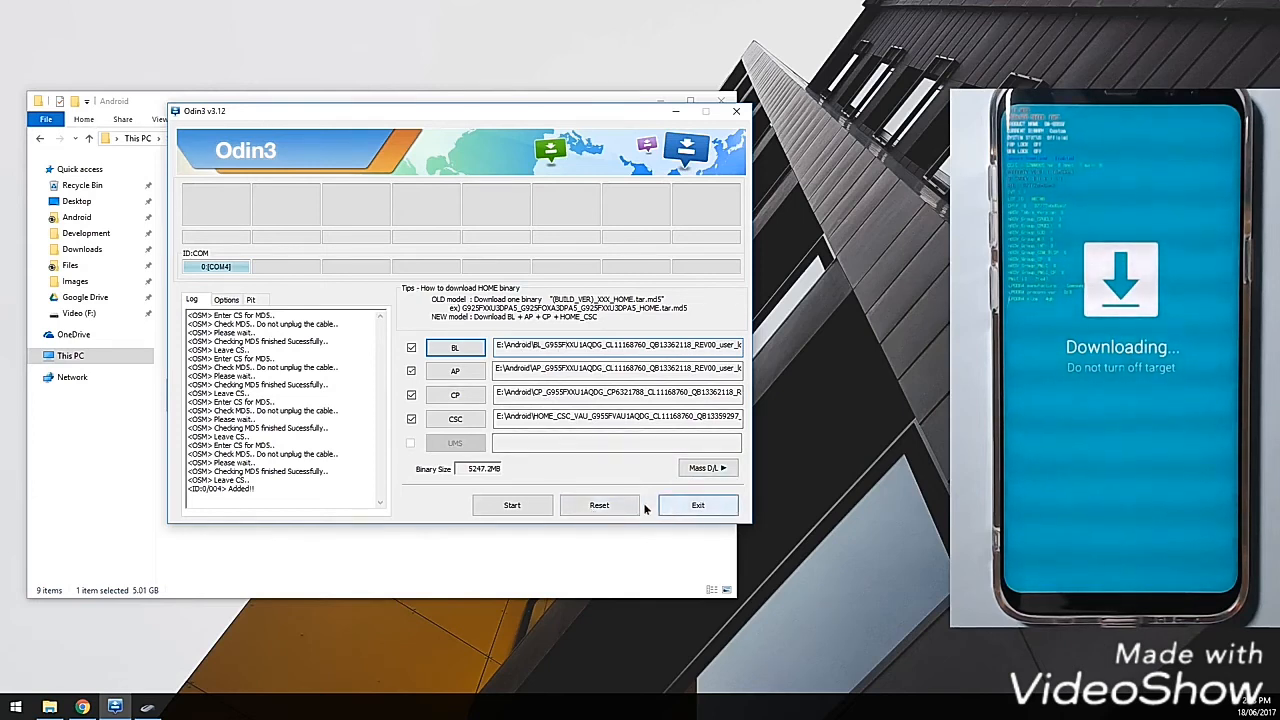
{"action": "left_click", "coordinate": [525, 509]}
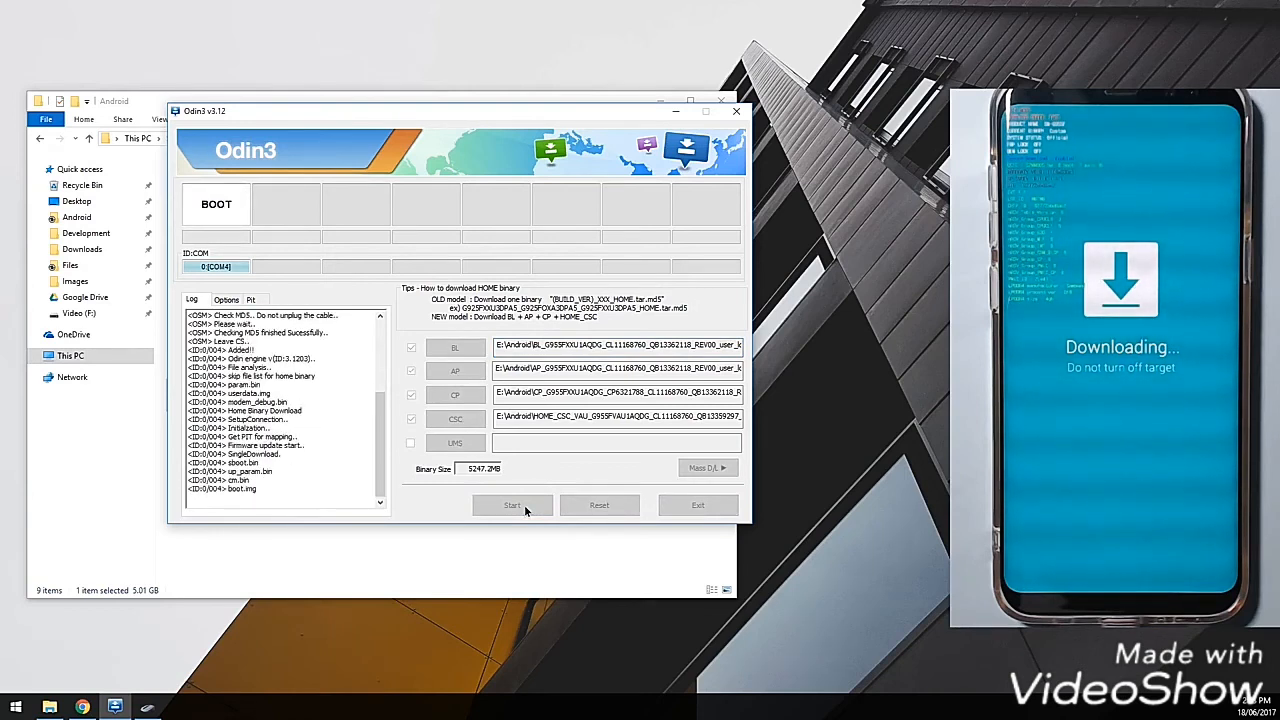